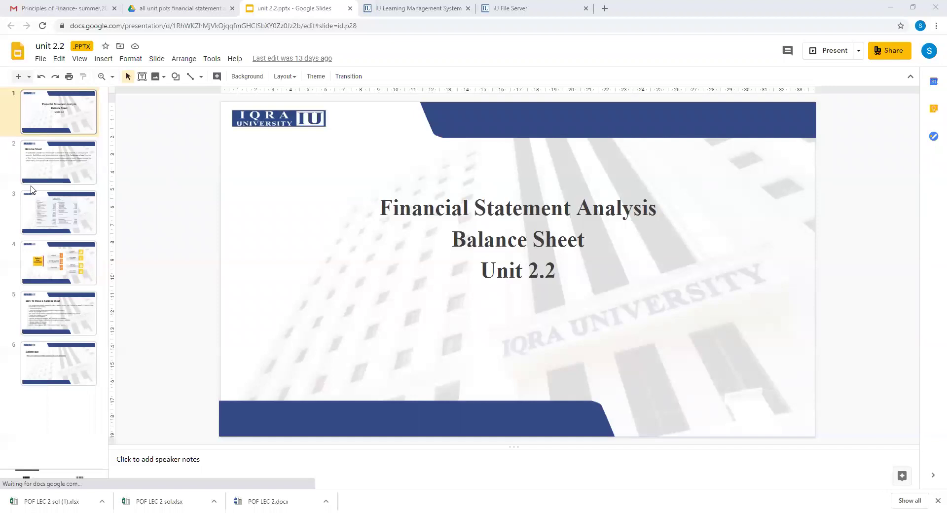
Advance the Google Slides unit 2.2 deck to slide 2, which defines the Balance Sheet
{"action": "scroll", "coordinate": [342, 289], "scroll_direction": "down", "scroll_amount": 1}
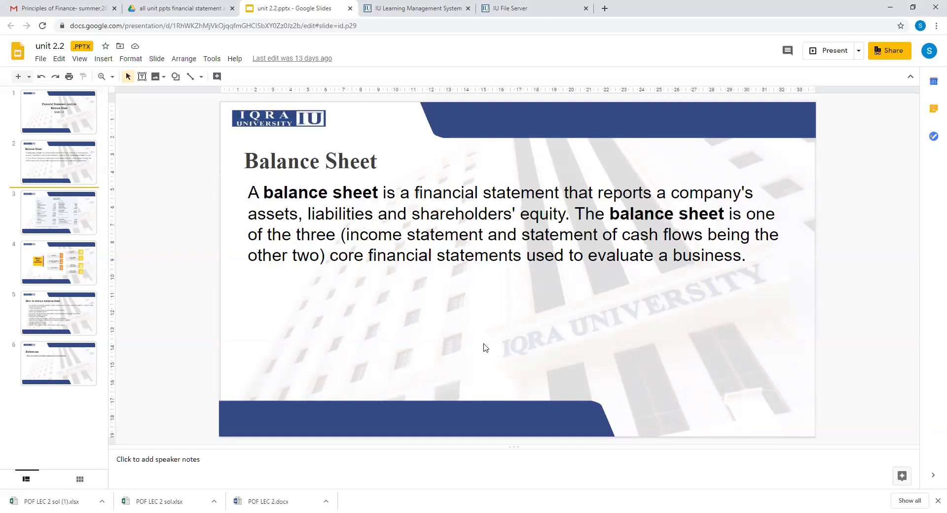
Move past the components diagram slide to slide 5, How to make a balance sheet
{"action": "left_click", "coordinate": [85, 267]}
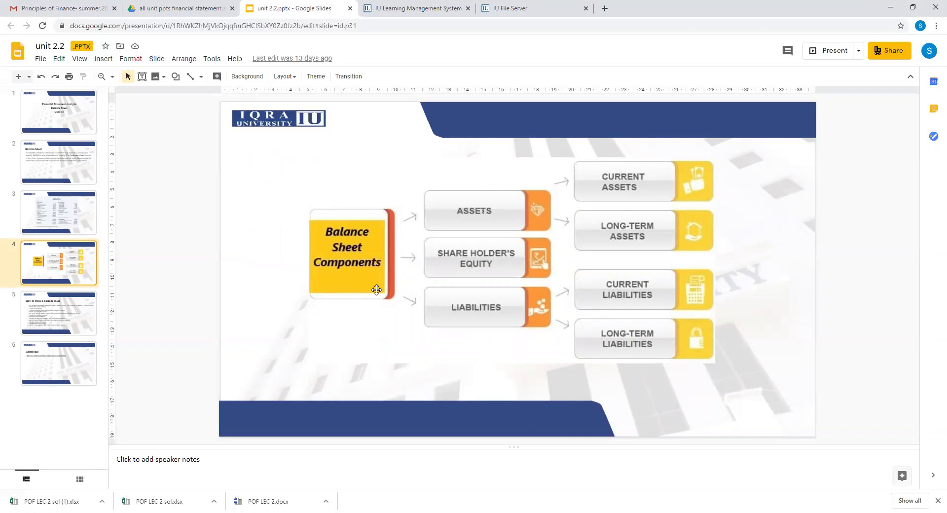
{"action": "left_click", "coordinate": [51, 314]}
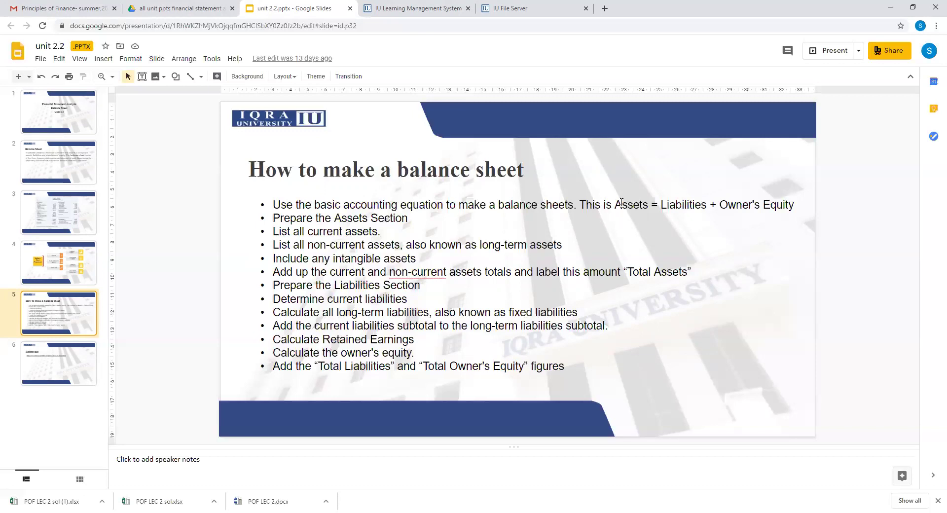
{"action": "left_click_drag", "start_coordinate": [615, 204], "coordinate": [796, 204]}
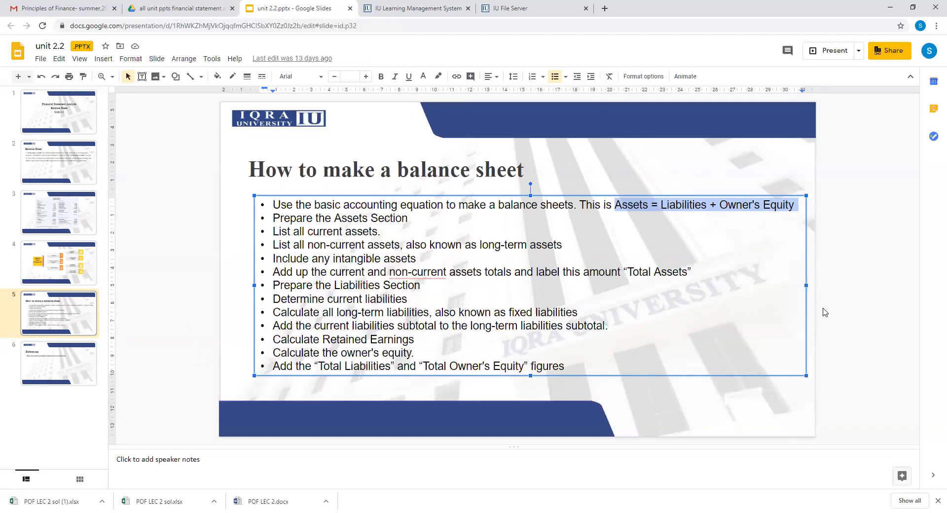
{"action": "left_click", "coordinate": [845, 309]}
{"action": "left_click", "coordinate": [48, 350]}
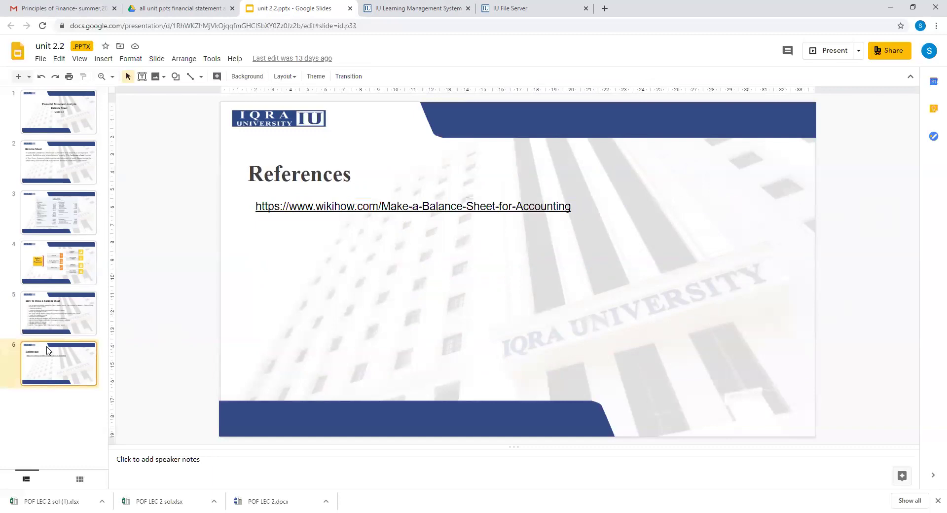
{"action": "left_click", "coordinate": [45, 327]}
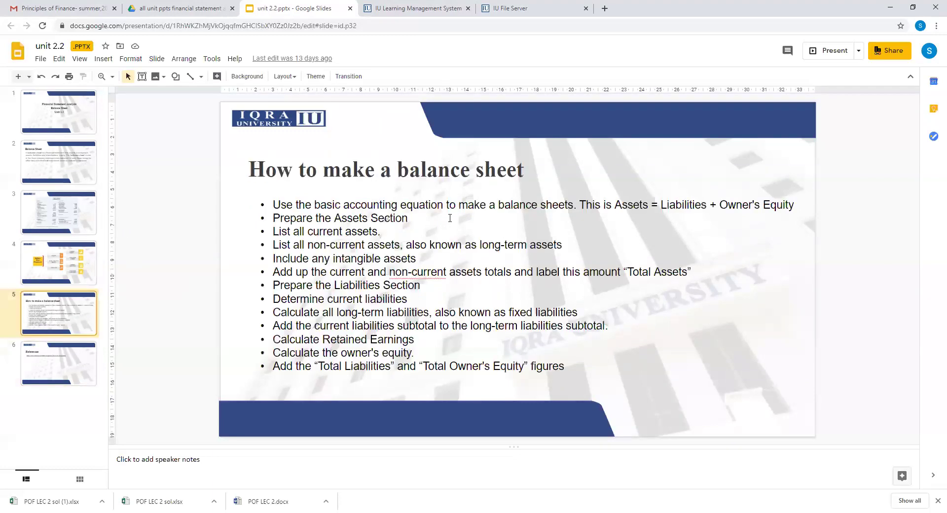
{"action": "left_click", "coordinate": [53, 269]}
{"action": "left_click", "coordinate": [59, 305]}
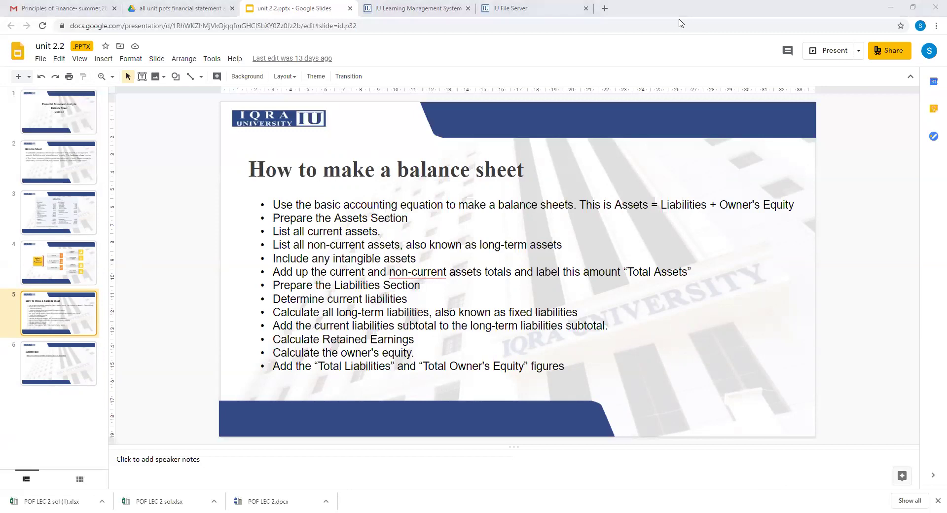
In Word, select the trial balance rows from Cash through Income taxes payable
{"action": "key", "text": "alt+Tab"}
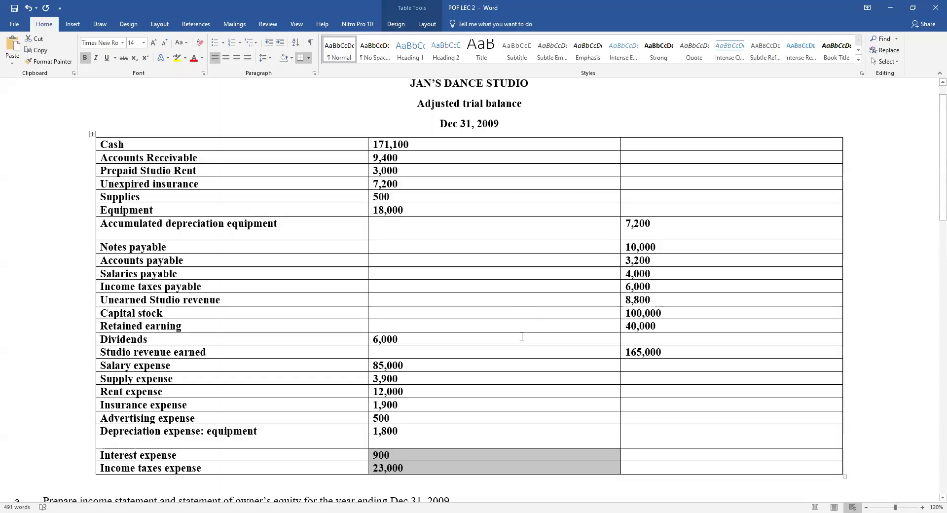
{"action": "left_click", "coordinate": [752, 121]}
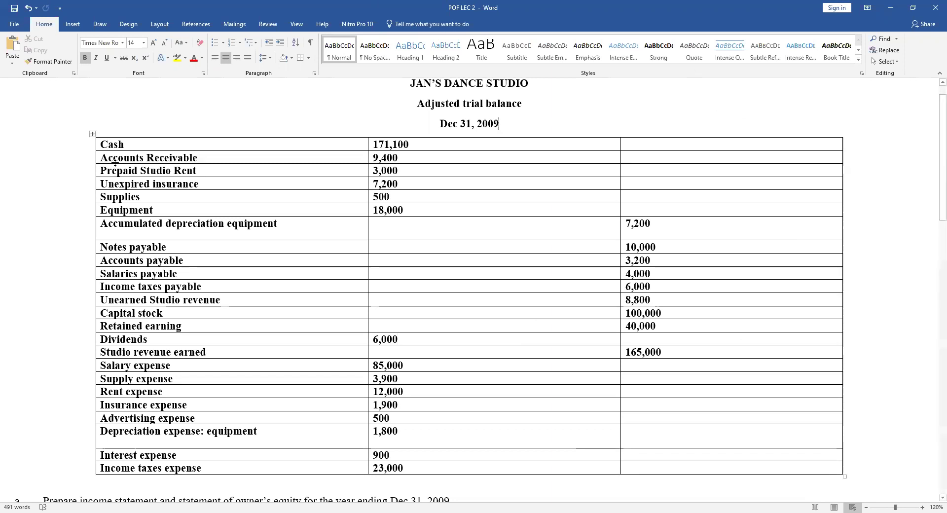
{"action": "left_click_drag", "start_coordinate": [101, 146], "coordinate": [201, 315]}
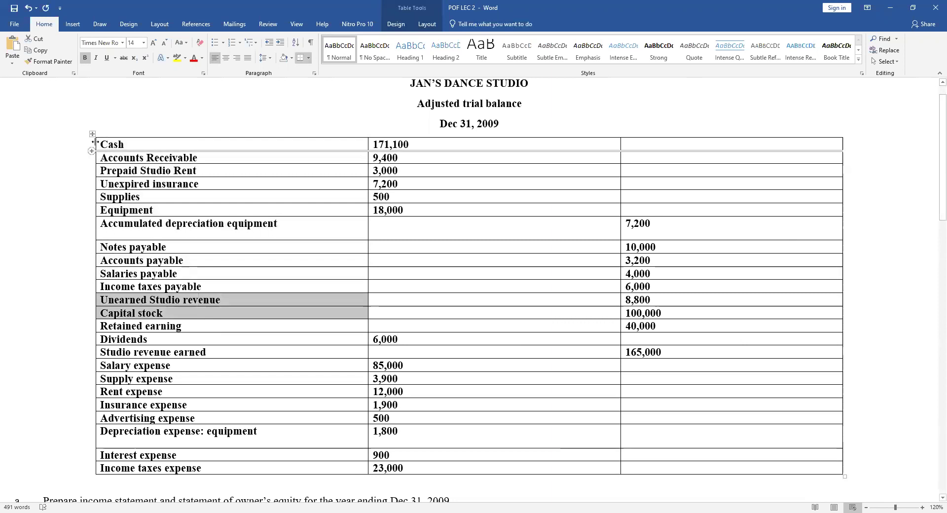
{"action": "left_click_drag", "start_coordinate": [140, 144], "coordinate": [451, 301]}
{"action": "left_click_drag", "start_coordinate": [662, 284], "coordinate": [664, 298]}
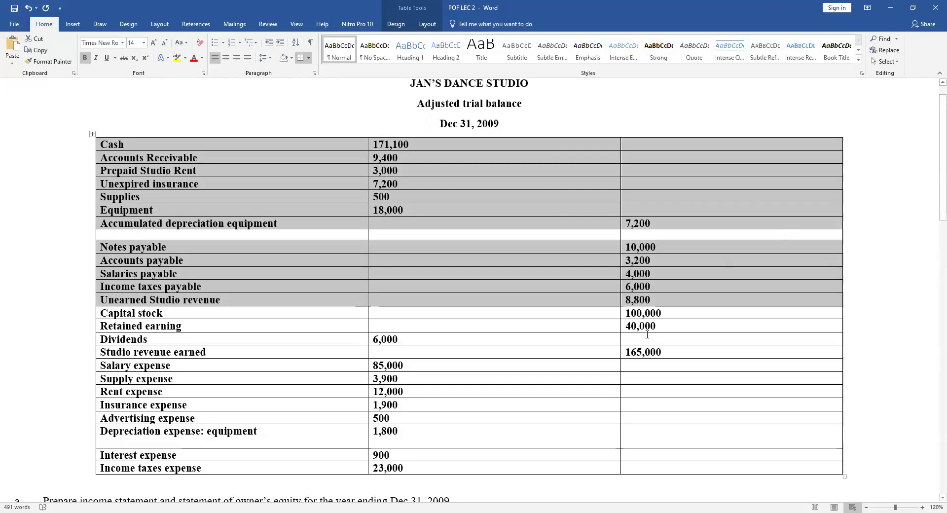
Clear the trial balance selection and switch to the POF LEC 2 sol Excel workbook
{"action": "left_click", "coordinate": [592, 405]}
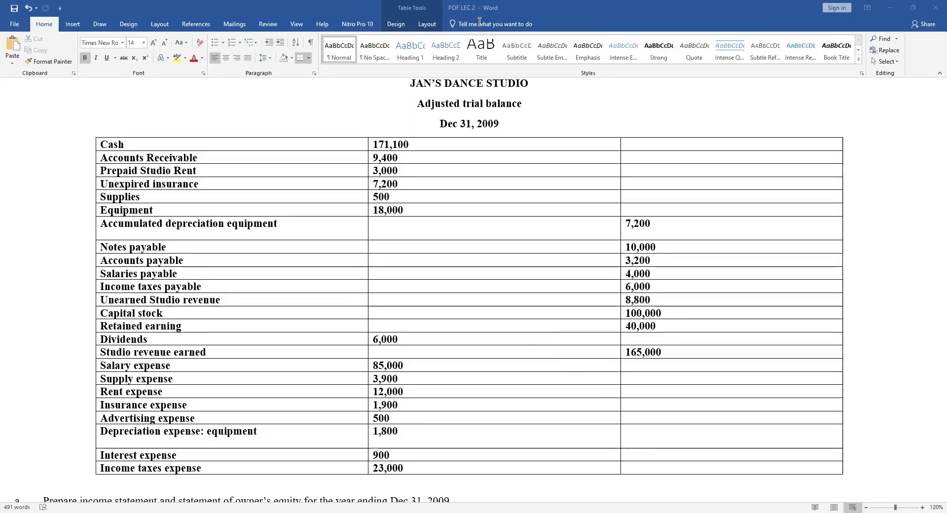
{"action": "key", "text": "alt+Tab"}
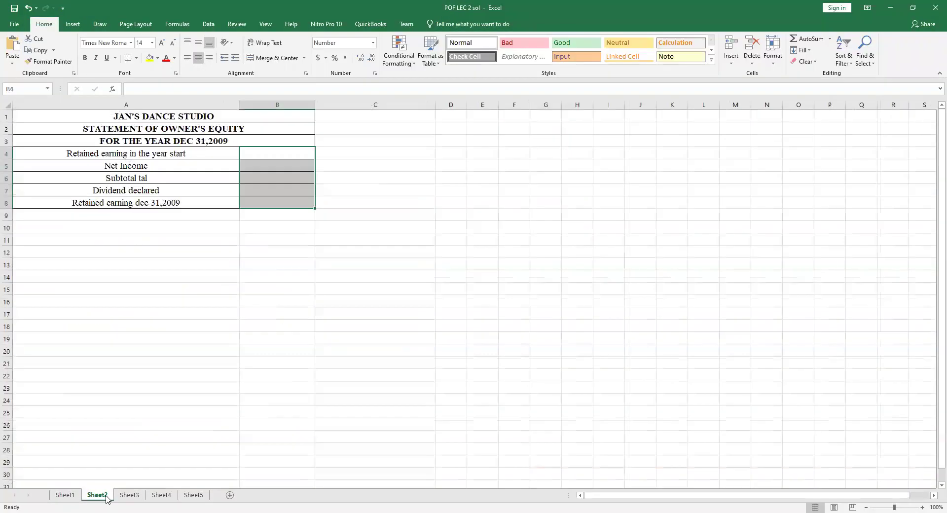
Open Sheet2's Statement of Owner's Equity and zoom in on it
{"action": "left_click", "coordinate": [97, 495]}
{"action": "left_click", "coordinate": [126, 495]}
{"action": "left_click", "coordinate": [97, 495]}
{"action": "left_click", "coordinate": [923, 500]}
{"action": "left_click", "coordinate": [923, 500]}
{"action": "left_click", "coordinate": [922, 500]}
{"action": "left_click", "coordinate": [923, 500]}
{"action": "left_click", "coordinate": [923, 500]}
{"action": "left_click", "coordinate": [923, 500]}
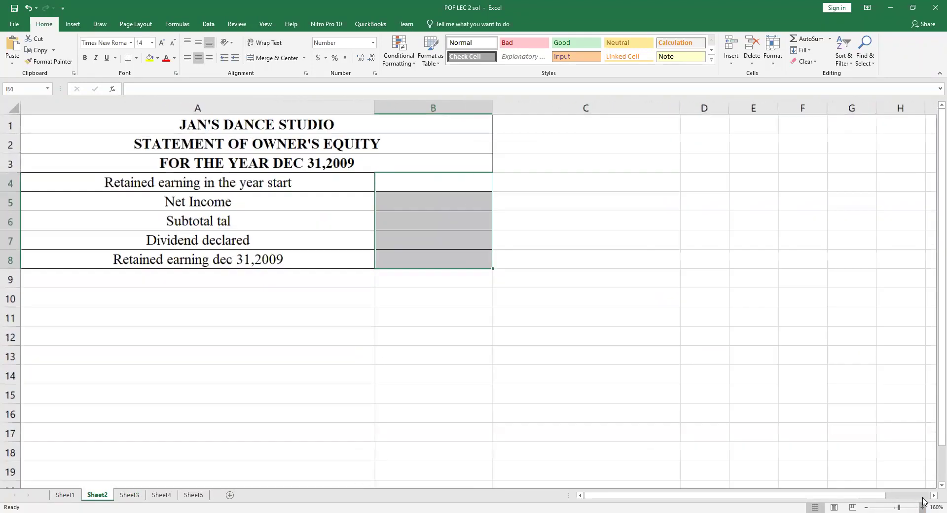
{"action": "left_click", "coordinate": [923, 500]}
{"action": "left_click", "coordinate": [923, 500]}
{"action": "left_click", "coordinate": [923, 500]}
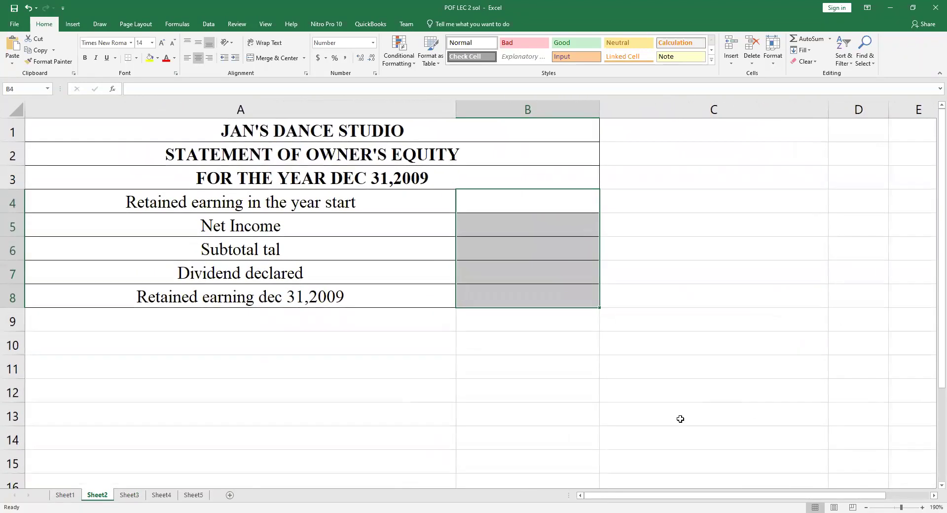
{"action": "left_click", "coordinate": [535, 404]}
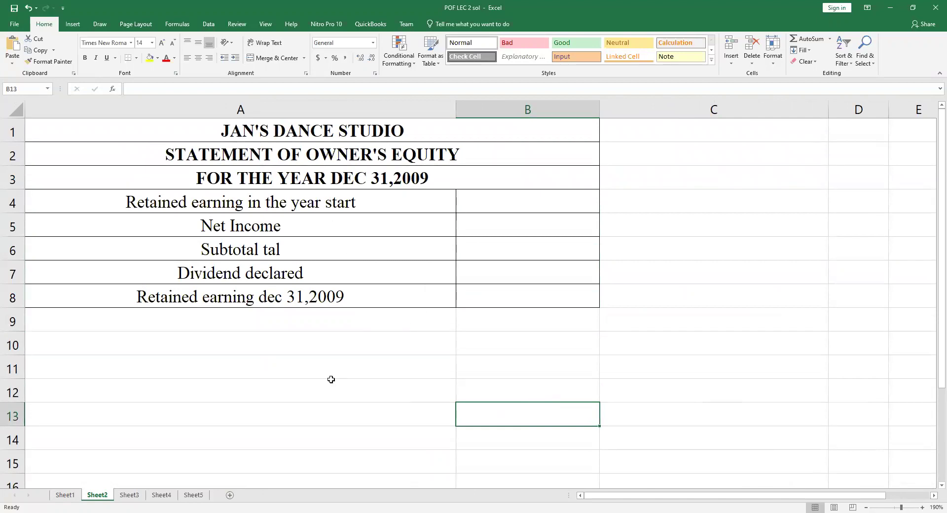
Zoom in on the Sheet3 balance sheet and locate the Total owner's equity cell C22
{"action": "left_click", "coordinate": [129, 496]}
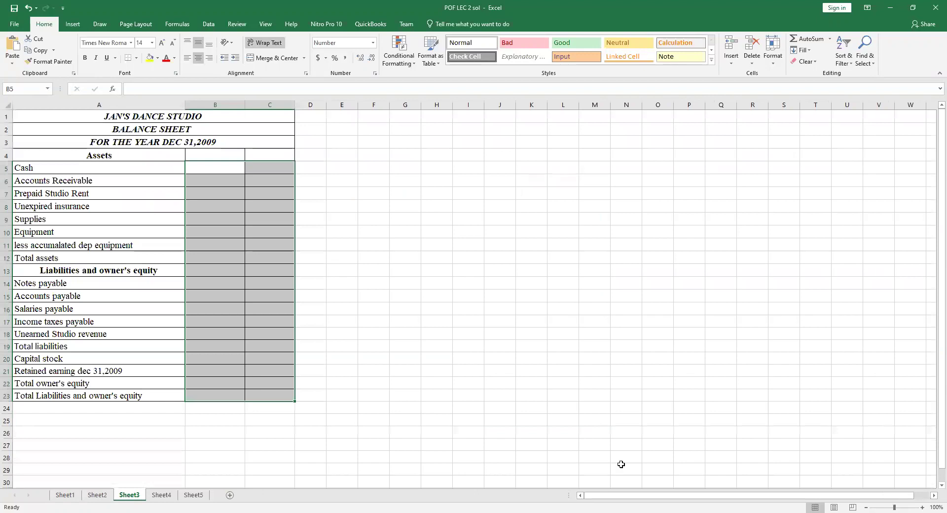
{"action": "left_click", "coordinate": [922, 506]}
{"action": "left_click", "coordinate": [922, 506]}
{"action": "left_click", "coordinate": [922, 507]}
{"action": "left_click", "coordinate": [922, 507]}
{"action": "scroll", "coordinate": [598, 382], "scroll_direction": "down", "scroll_amount": 2}
{"action": "left_click", "coordinate": [200, 442]}
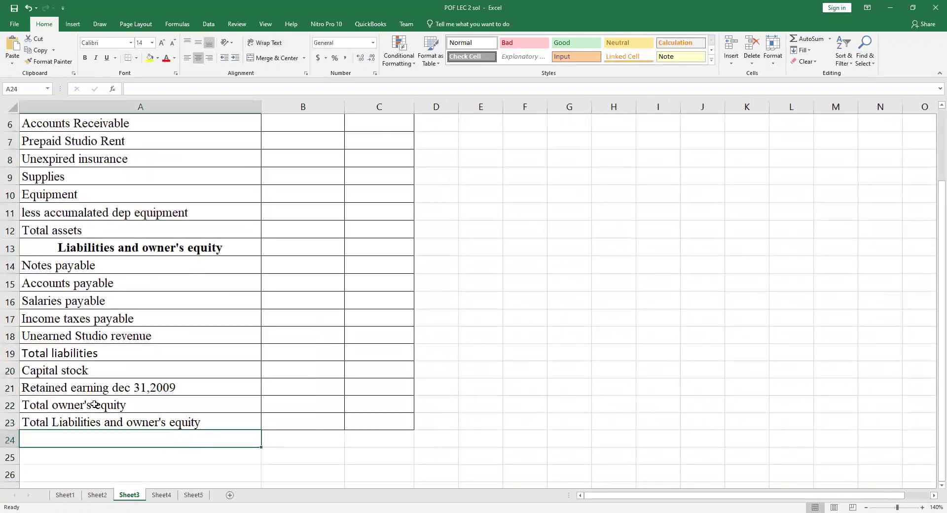
{"action": "left_click", "coordinate": [95, 404]}
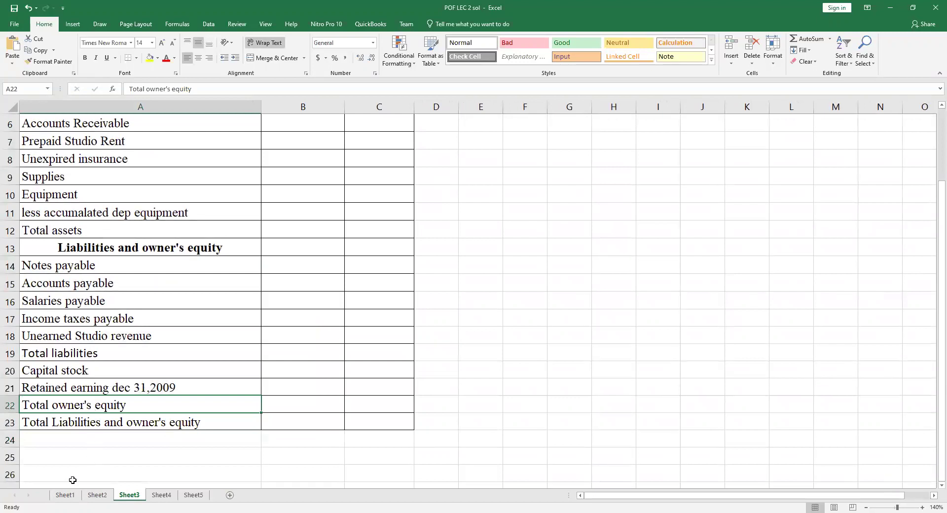
{"action": "left_click", "coordinate": [97, 495]}
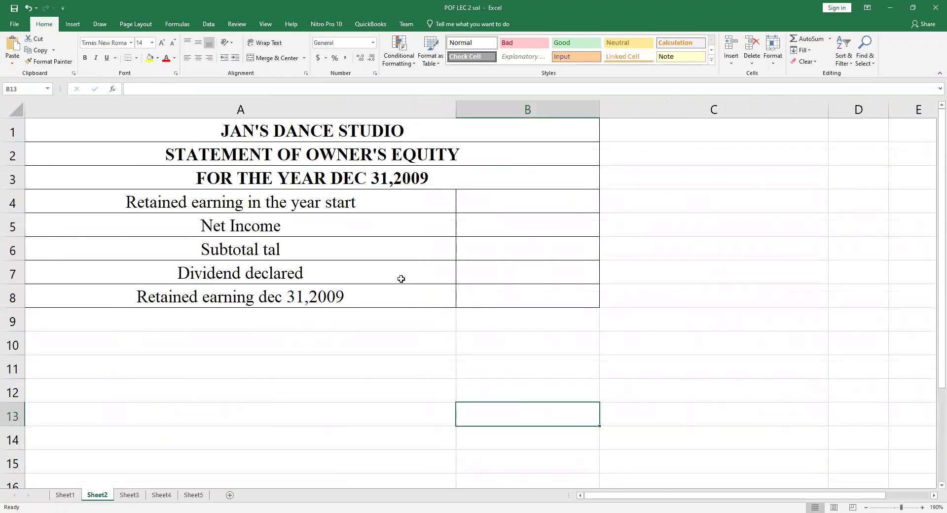
{"action": "left_click", "coordinate": [129, 495]}
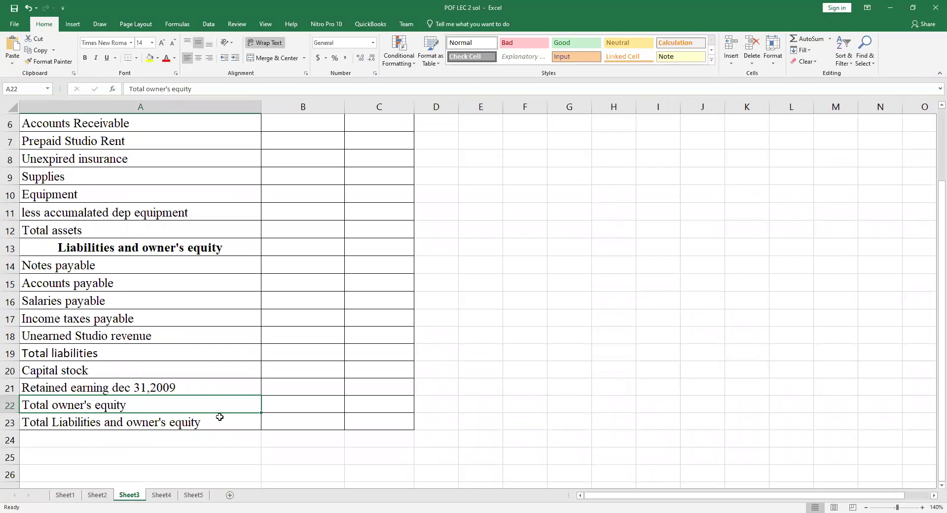
{"action": "left_click", "coordinate": [297, 404]}
{"action": "left_click", "coordinate": [371, 405]}
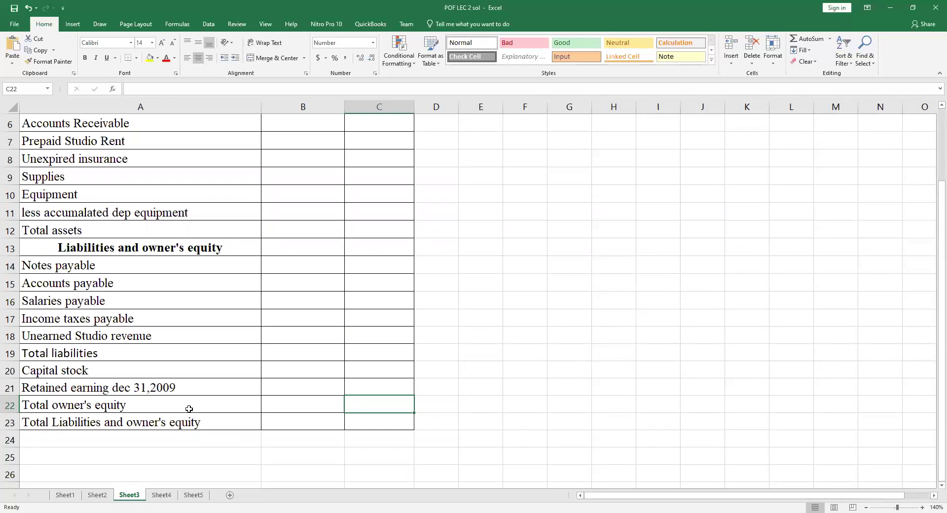
Return to the Sheet2 statement and select B4 for starting retained earnings
{"action": "left_click", "coordinate": [96, 496]}
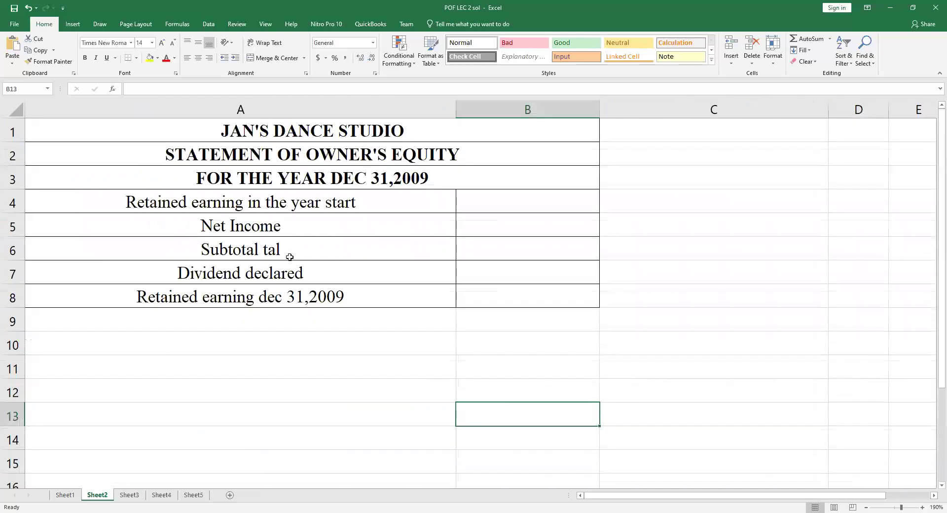
{"action": "left_click", "coordinate": [130, 495]}
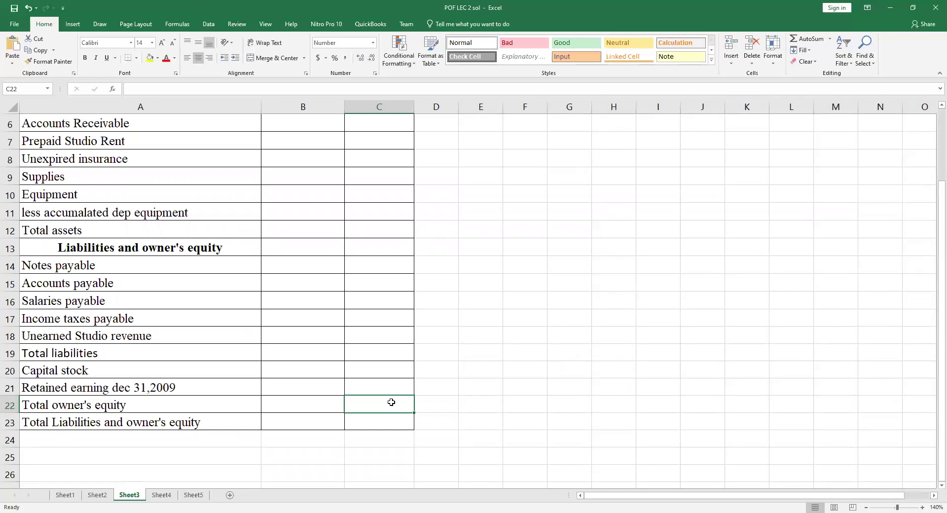
{"action": "left_click", "coordinate": [96, 496]}
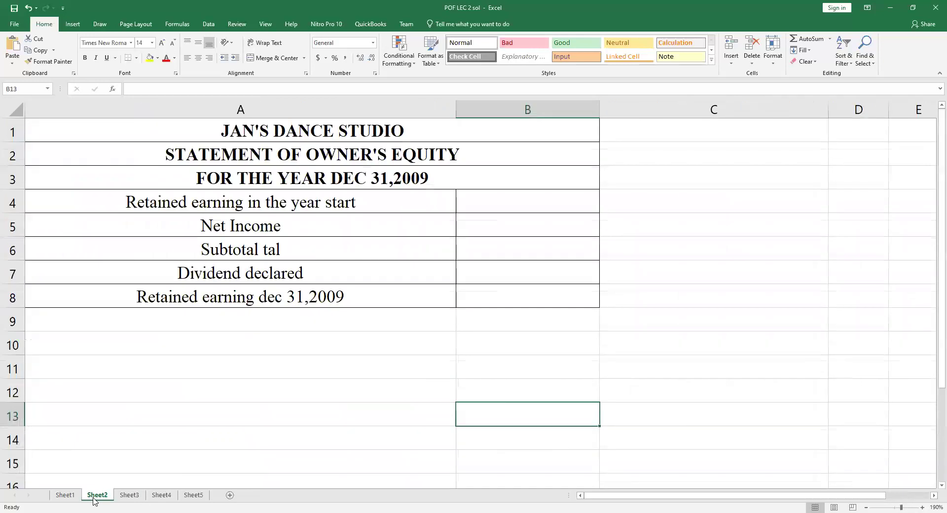
{"action": "left_click", "coordinate": [265, 424]}
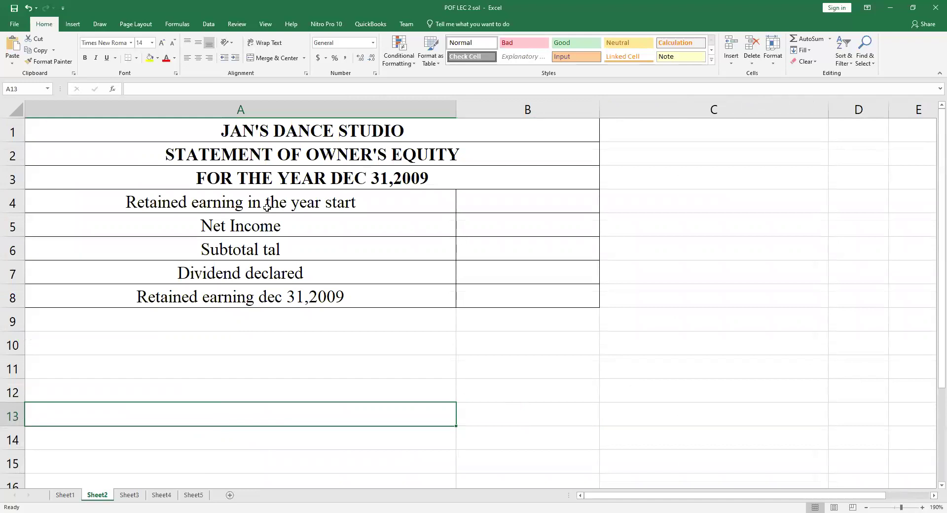
{"action": "left_click", "coordinate": [547, 200]}
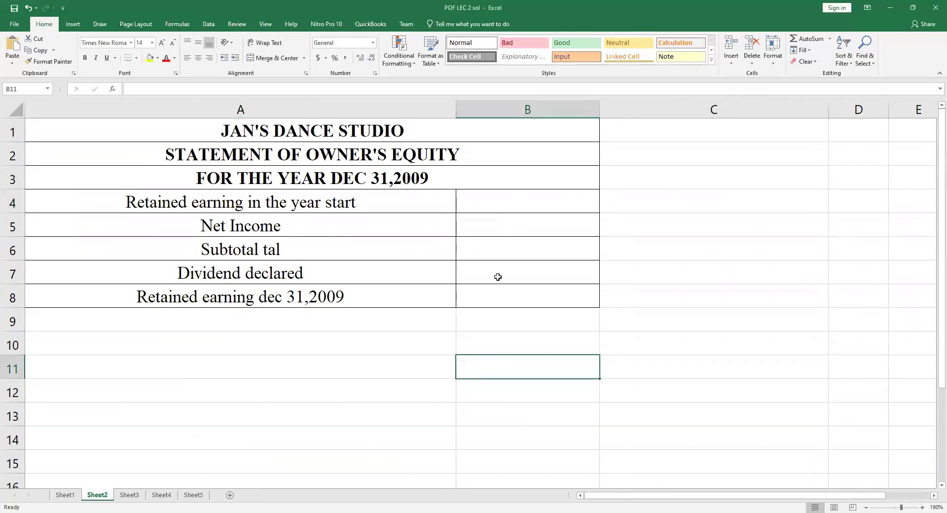
Enter 40000 in B4, 36000 in B5, and =SUM(B4:B5) in B6 for 76,000
{"action": "left_click", "coordinate": [520, 201]}
{"action": "type", "text": "40"}
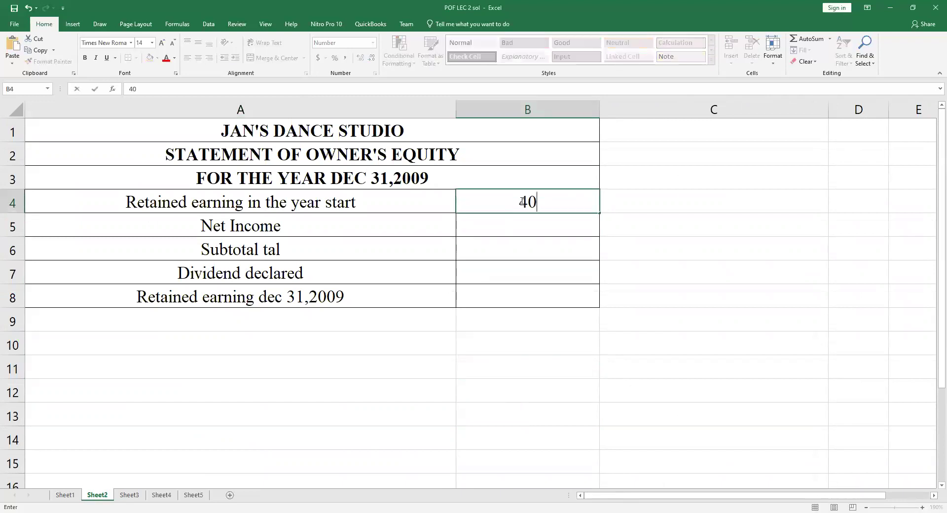
{"action": "type", "text": "000"}
{"action": "left_click", "coordinate": [542, 208]}
{"action": "left_click", "coordinate": [546, 236]}
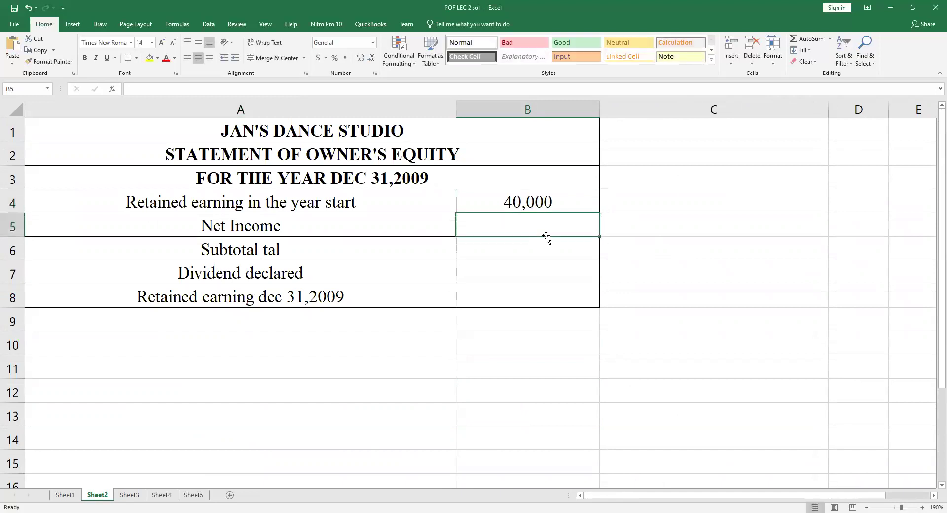
{"action": "type", "text": "36000"}
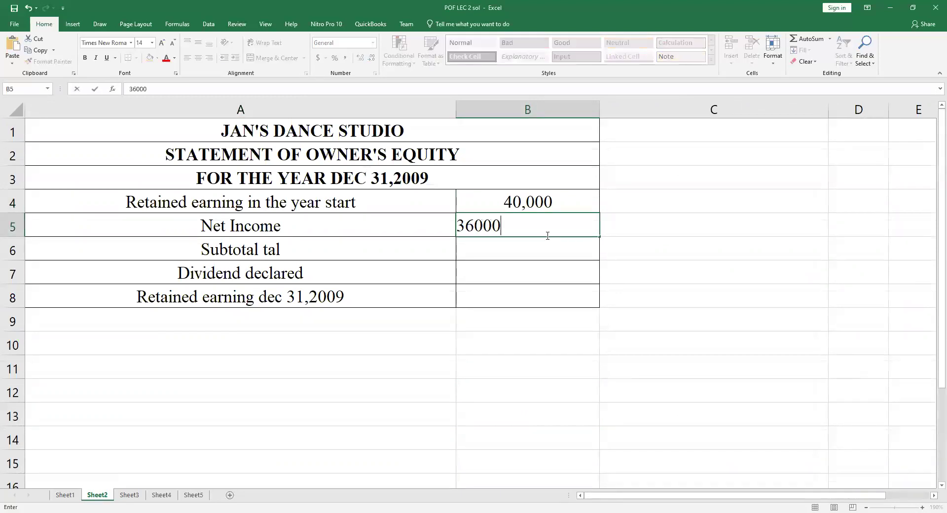
{"action": "key", "text": "Return"}
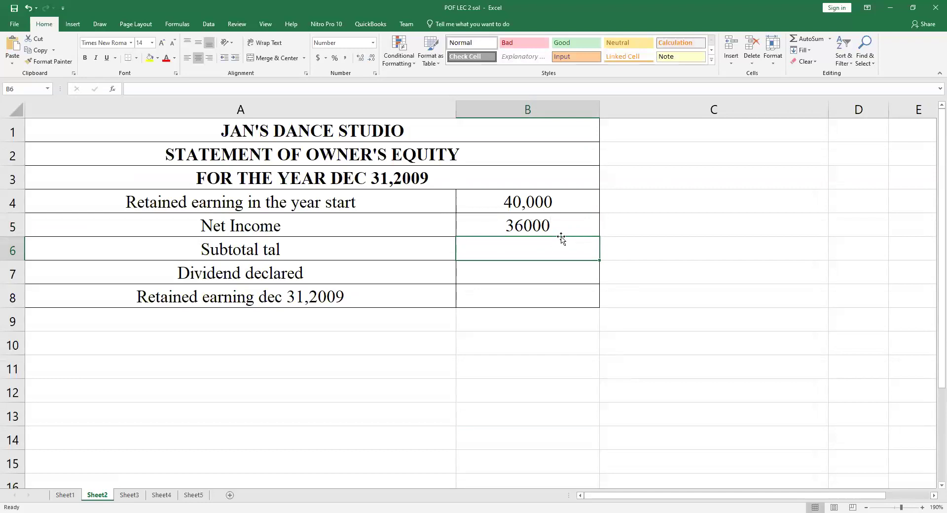
{"action": "type", "text": "="}
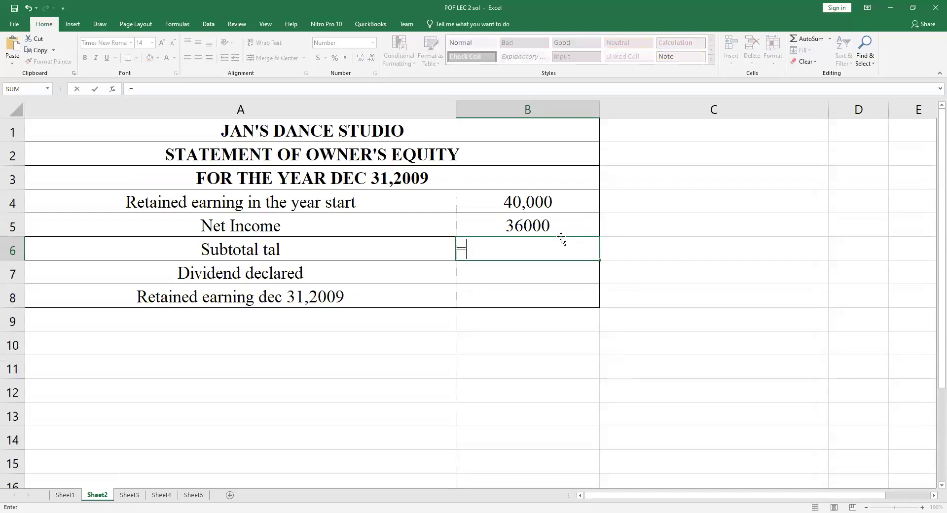
{"action": "type", "text": "sum"}
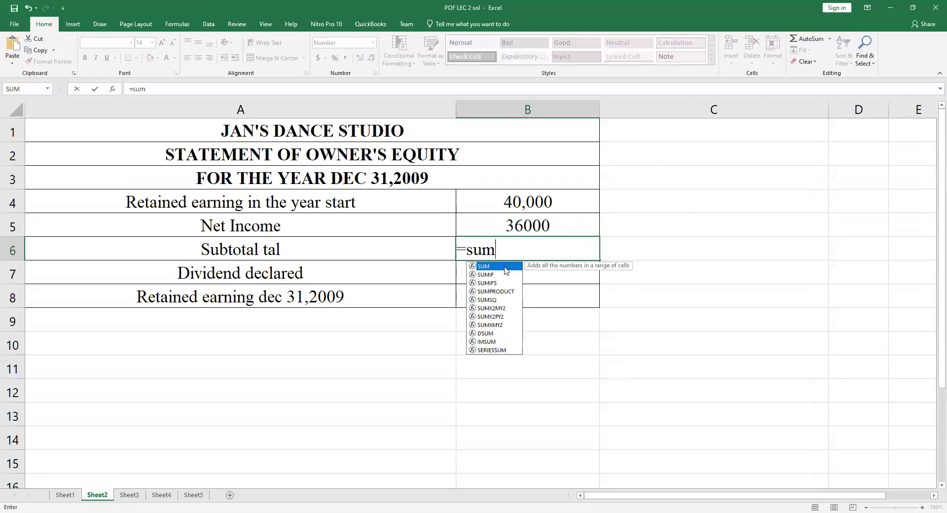
{"action": "key", "text": "Tab"}
{"action": "left_click_drag", "start_coordinate": [528, 202], "coordinate": [529, 220]}
{"action": "key", "text": "Return"}
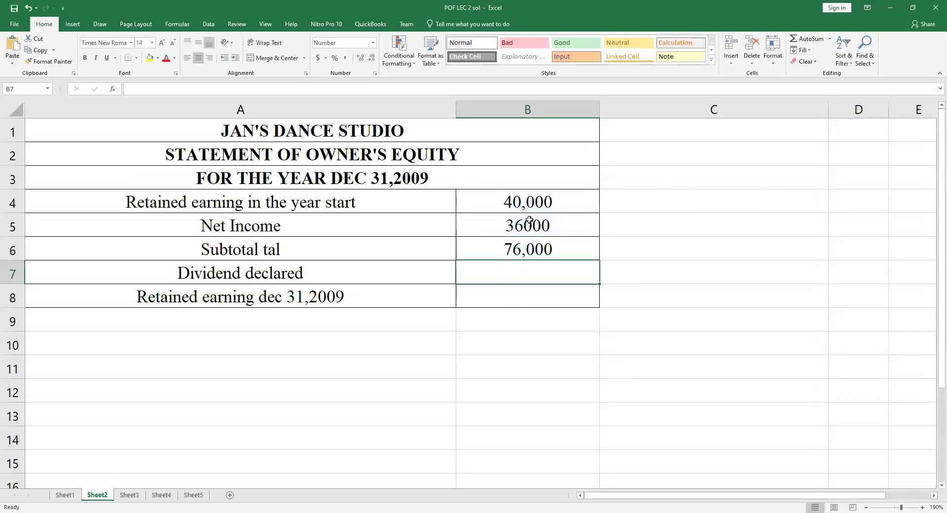
{"action": "left_click", "coordinate": [600, 363]}
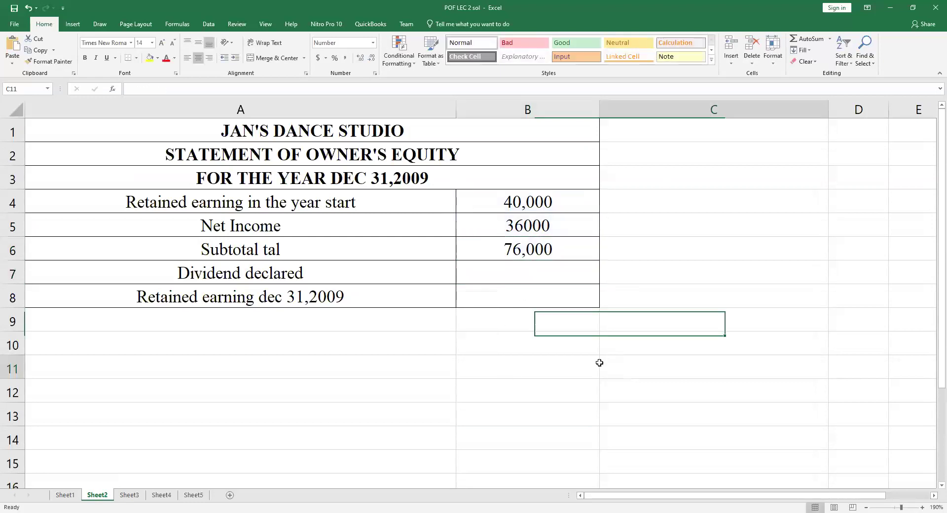
Enter dividends of 6000 in B7 and =B6-B7 in B8, giving 70,000
{"action": "left_click", "coordinate": [535, 276]}
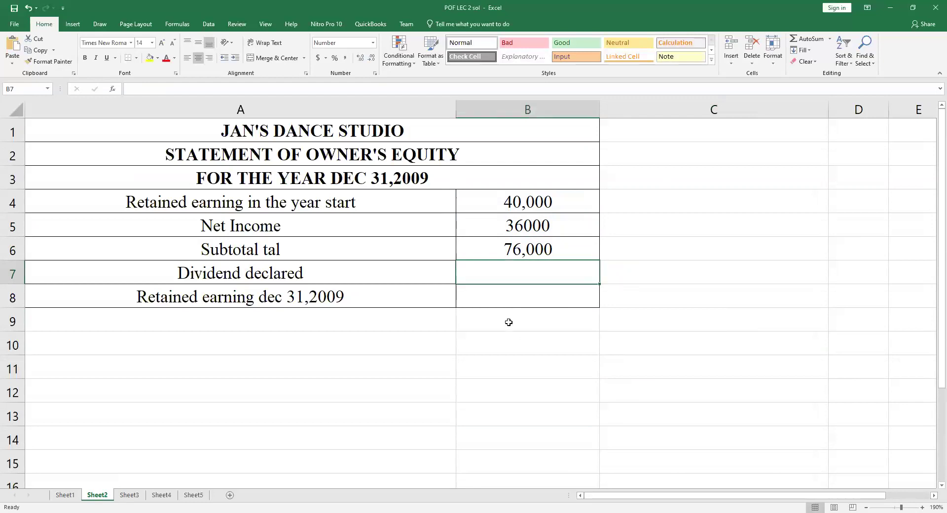
{"action": "type", "text": "6000"}
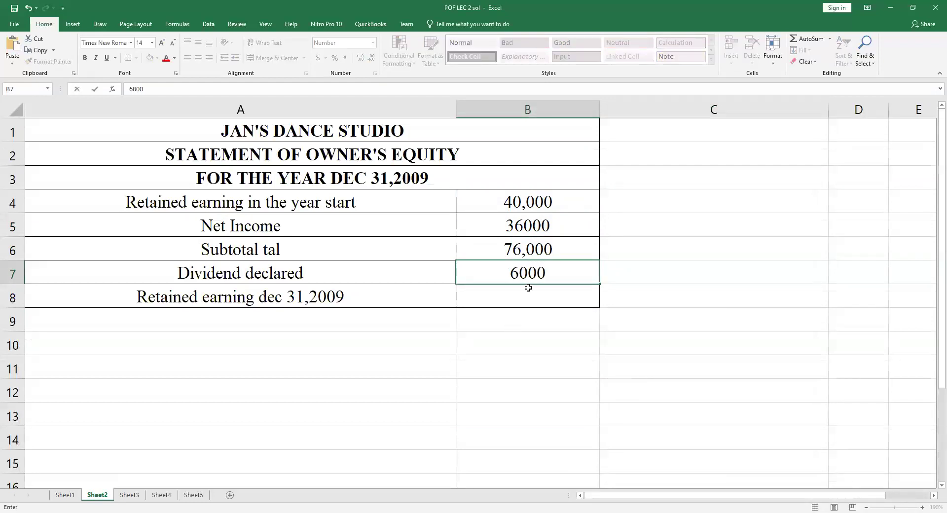
{"action": "left_click", "coordinate": [528, 291]}
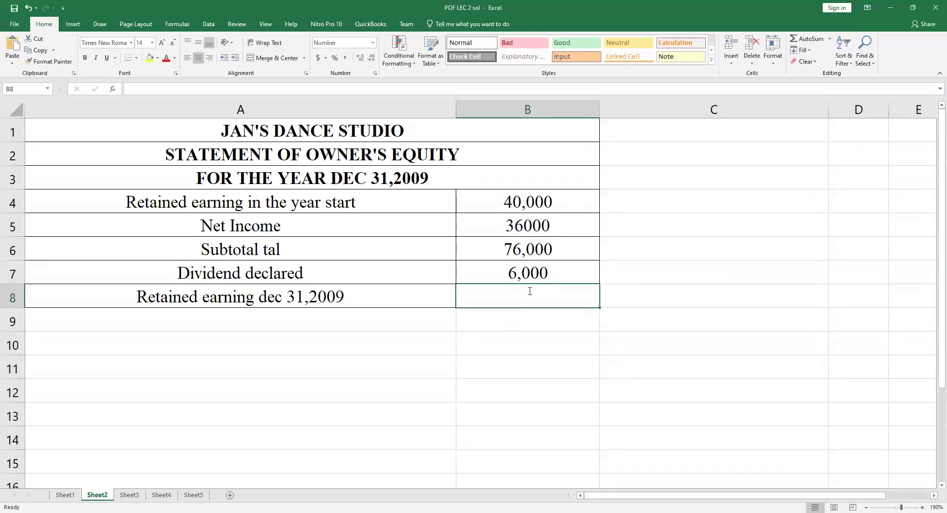
{"action": "type", "text": "="}
{"action": "left_click", "coordinate": [527, 245]}
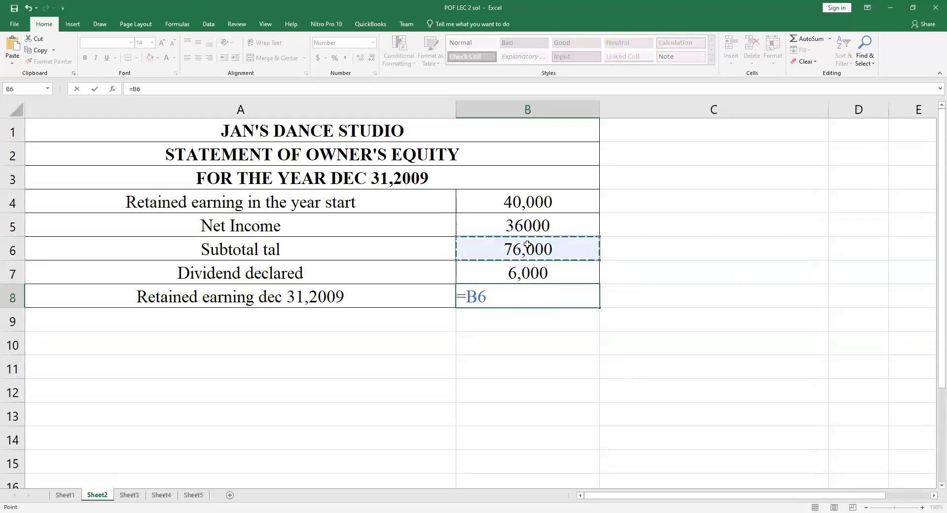
{"action": "type", "text": "-"}
{"action": "left_click", "coordinate": [516, 272]}
{"action": "key", "text": "Return"}
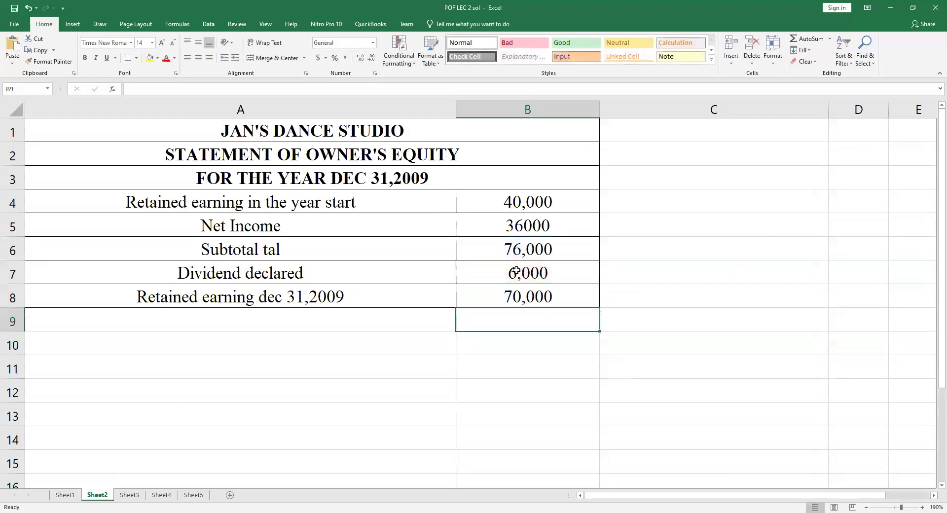
{"action": "left_click", "coordinate": [397, 398]}
{"action": "left_click", "coordinate": [13, 298]}
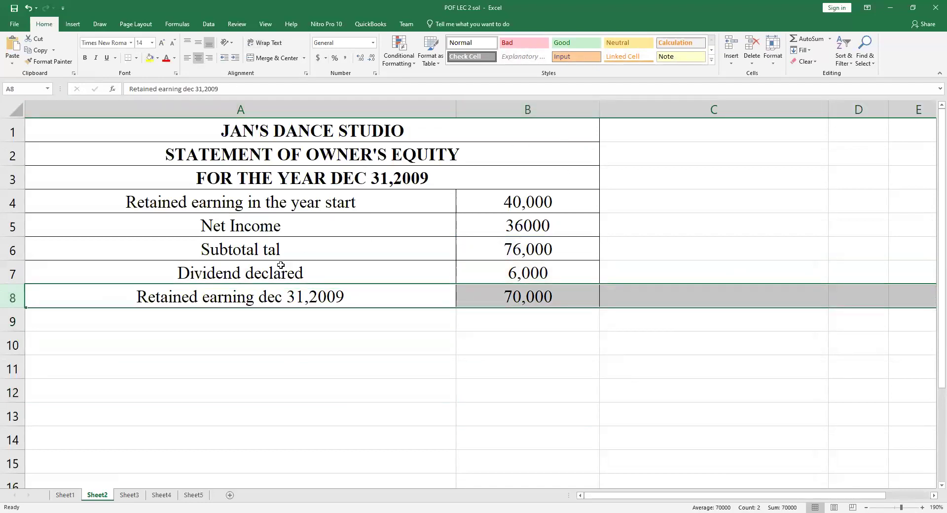
Relabel cell A8 as 'Total owner equity'
{"action": "left_click", "coordinate": [389, 384]}
{"action": "double_click", "coordinate": [205, 296]}
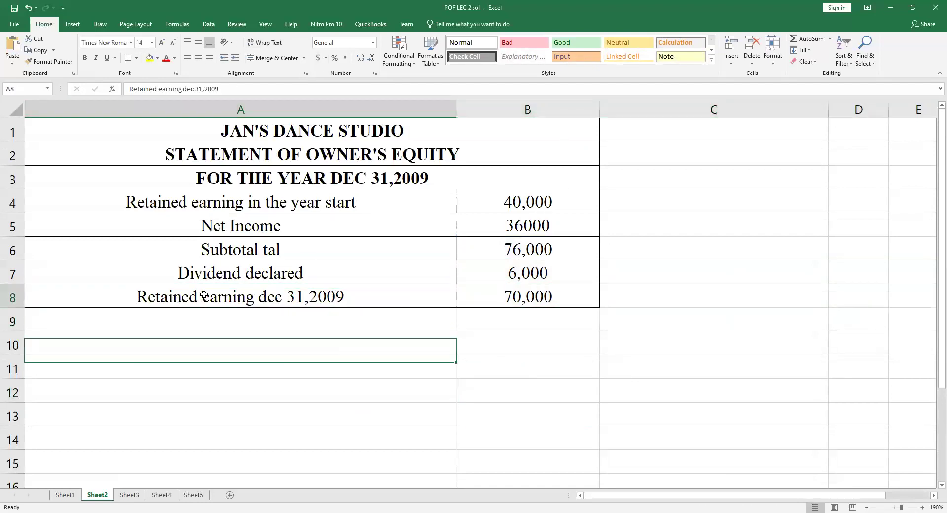
{"action": "left_click", "coordinate": [349, 296]}
{"action": "key", "text": "BackSpace"}
{"action": "key", "text": "BackSpace"}
{"action": "key", "text": "BackSpace"}
{"action": "key", "text": "BackSpace"}
{"action": "key", "text": "BackSpace"}
{"action": "key", "text": "BackSpace"}
{"action": "key", "text": "BackSpace"}
{"action": "key", "text": "BackSpace"}
{"action": "key", "text": "BackSpace"}
{"action": "key", "text": "BackSpace"}
{"action": "key", "text": "BackSpace"}
{"action": "key", "text": "BackSpace"}
{"action": "key", "text": "BackSpace"}
{"action": "key", "text": "BackSpace"}
{"action": "key", "text": "BackSpace"}
{"action": "key", "text": "BackSpace"}
{"action": "key", "text": "BackSpace"}
{"action": "key", "text": "BackSpace"}
{"action": "key", "text": "BackSpace"}
{"action": "key", "text": "BackSpace"}
{"action": "key", "text": "BackSpace"}
{"action": "key", "text": "BackSpace"}
{"action": "key", "text": "BackSpace"}
{"action": "type", "text": "Tpta"}
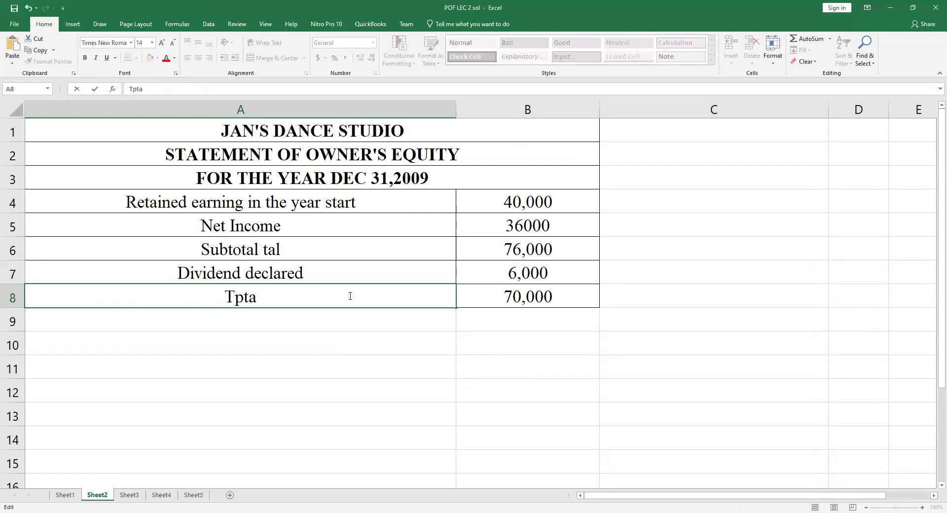
{"action": "key", "text": "BackSpace"}
{"action": "key", "text": "BackSpace"}
{"action": "key", "text": "BackSpace"}
{"action": "type", "text": "p"}
{"action": "key", "text": "BackSpace"}
{"action": "type", "text": "otal owner "}
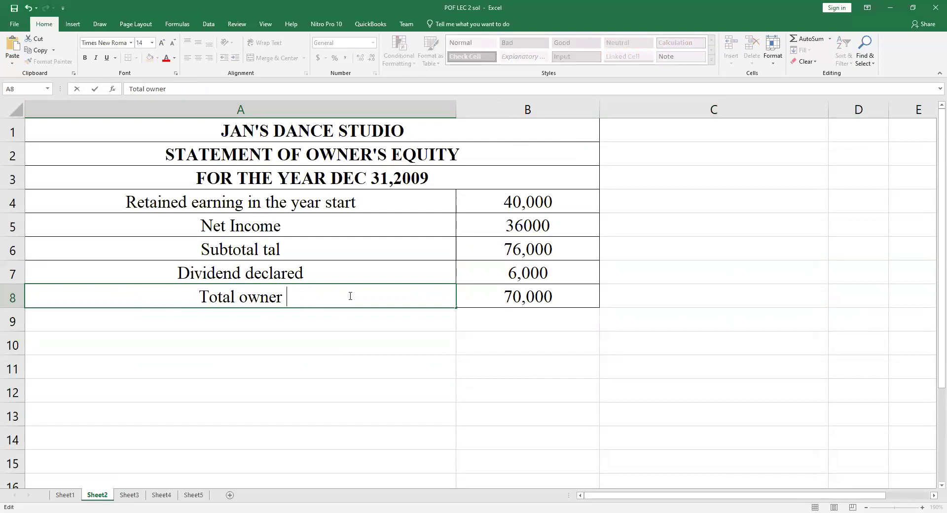
{"action": "type", "text": "equity"}
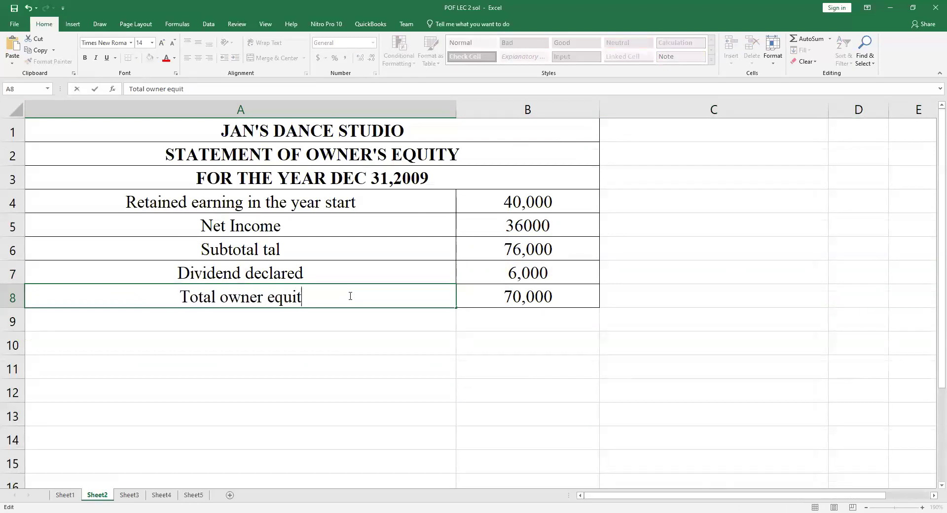
{"action": "left_click", "coordinate": [418, 352]}
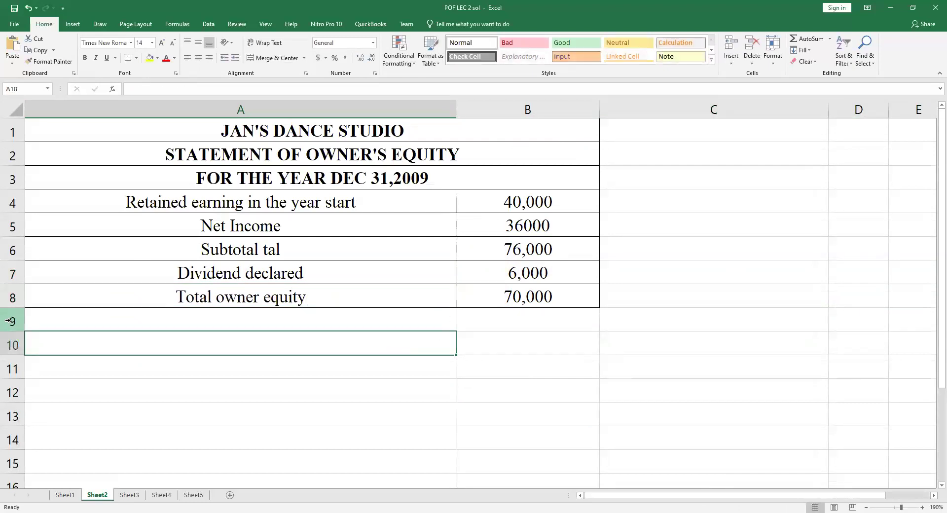
Fill row 8 yellow and increase its font size four steps
{"action": "left_click", "coordinate": [9, 297]}
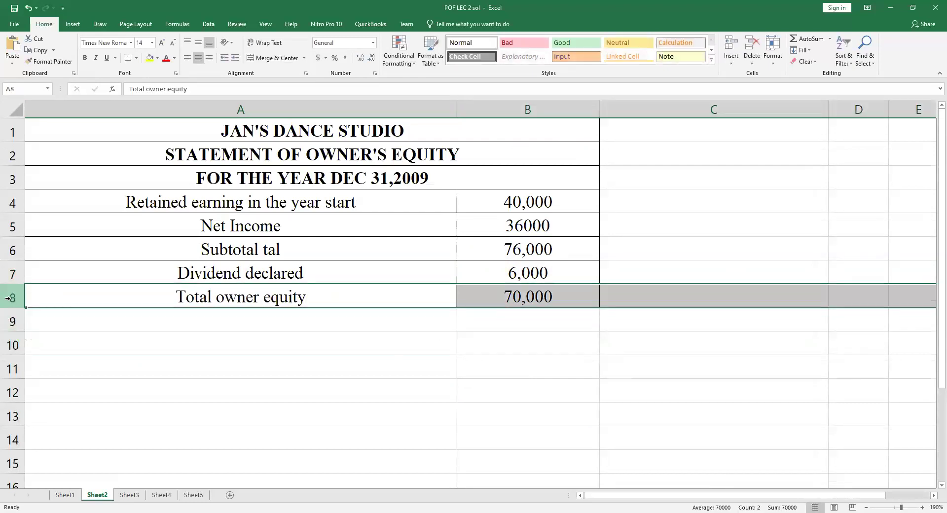
{"action": "left_click", "coordinate": [150, 58]}
{"action": "left_click", "coordinate": [162, 42]}
{"action": "left_click", "coordinate": [161, 43]}
{"action": "left_click", "coordinate": [162, 43]}
{"action": "left_click", "coordinate": [161, 43]}
{"action": "left_click", "coordinate": [572, 363]}
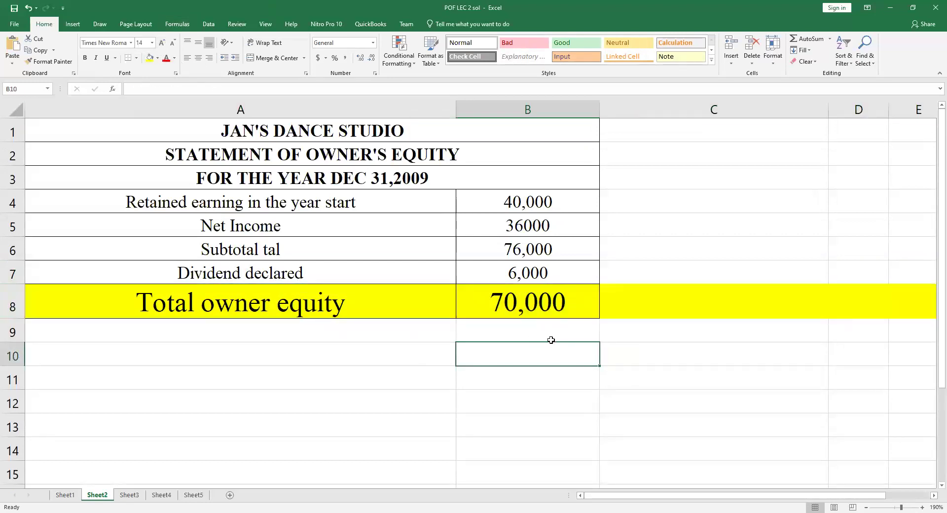
Go to Sheet3's balance sheet, scroll to the top, and select Cash value cell B5
{"action": "left_click", "coordinate": [130, 496]}
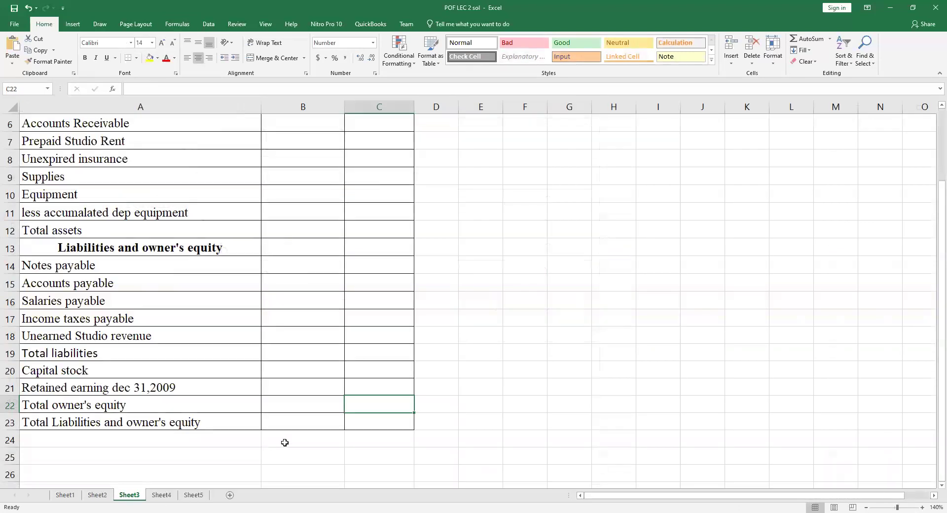
{"action": "left_click", "coordinate": [94, 496]}
{"action": "left_click", "coordinate": [129, 495]}
{"action": "scroll", "coordinate": [211, 431], "scroll_direction": "up", "scroll_amount": 2}
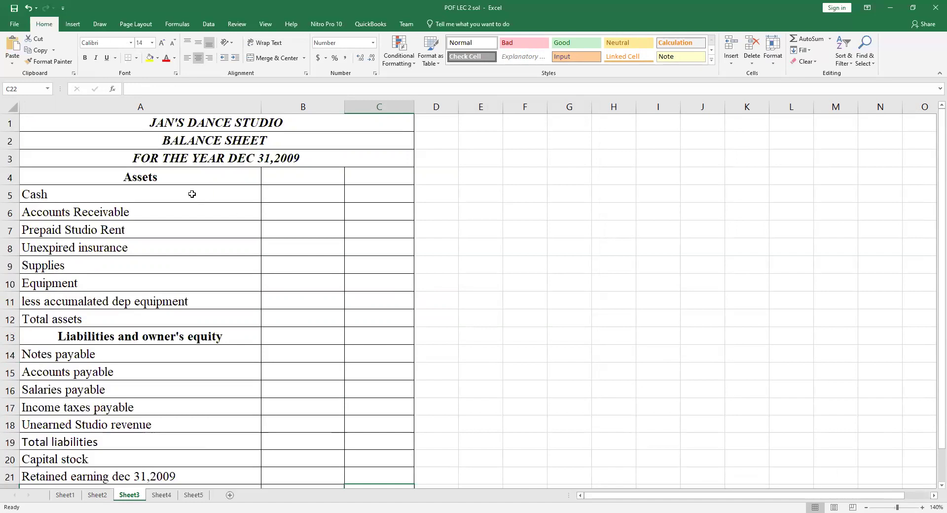
{"action": "left_click", "coordinate": [75, 197]}
{"action": "left_click", "coordinate": [296, 195]}
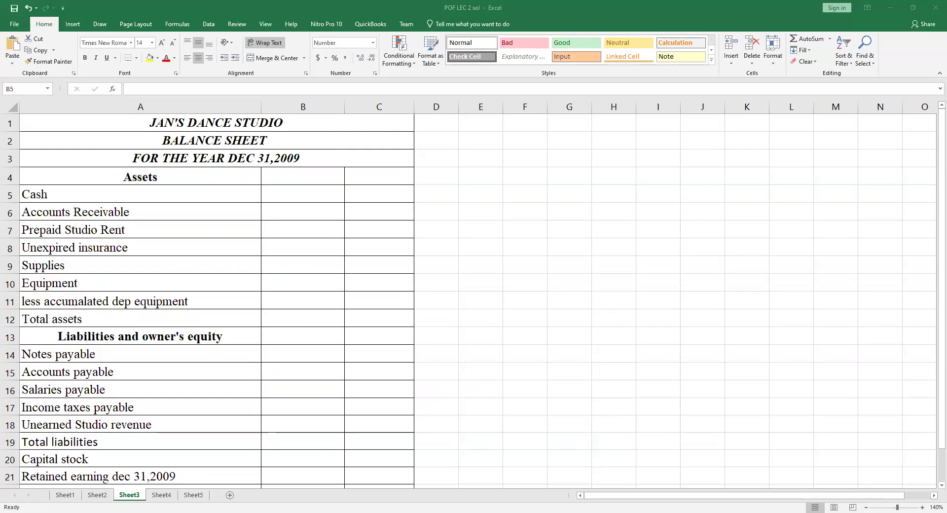
{"action": "right_click", "coordinate": [299, 193]}
{"action": "left_click", "coordinate": [320, 239]}
{"action": "left_click", "coordinate": [476, 310]}
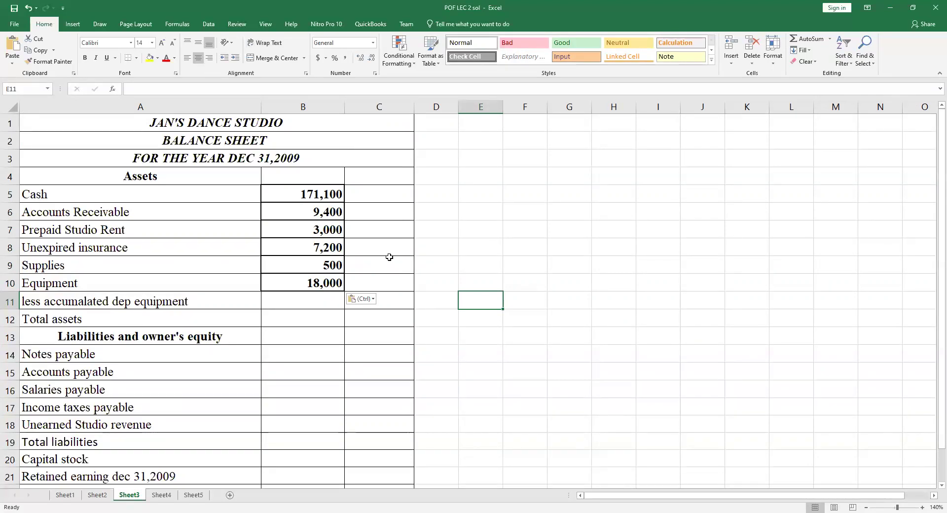
{"action": "left_click", "coordinate": [377, 302]}
{"action": "left_click", "coordinate": [292, 303]}
{"action": "left_click", "coordinate": [285, 333]}
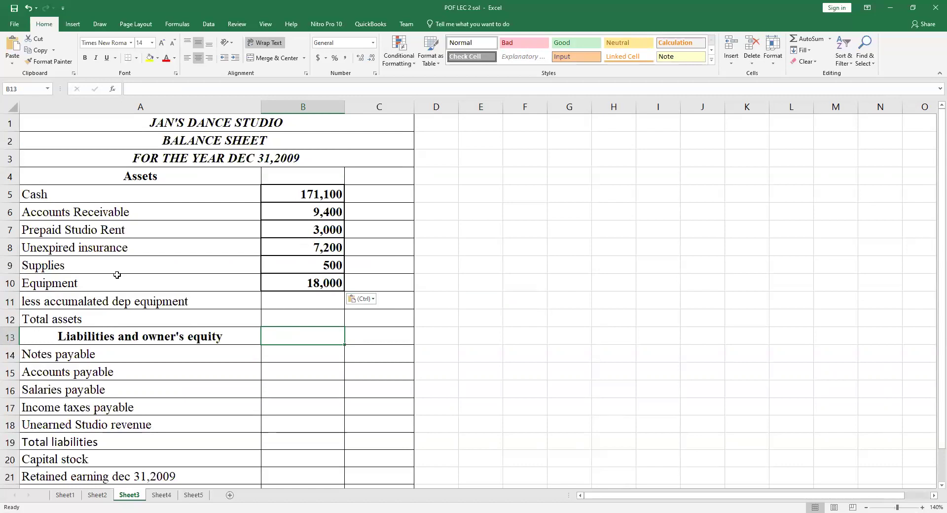
{"action": "left_click", "coordinate": [117, 285]}
{"action": "left_click", "coordinate": [281, 283]}
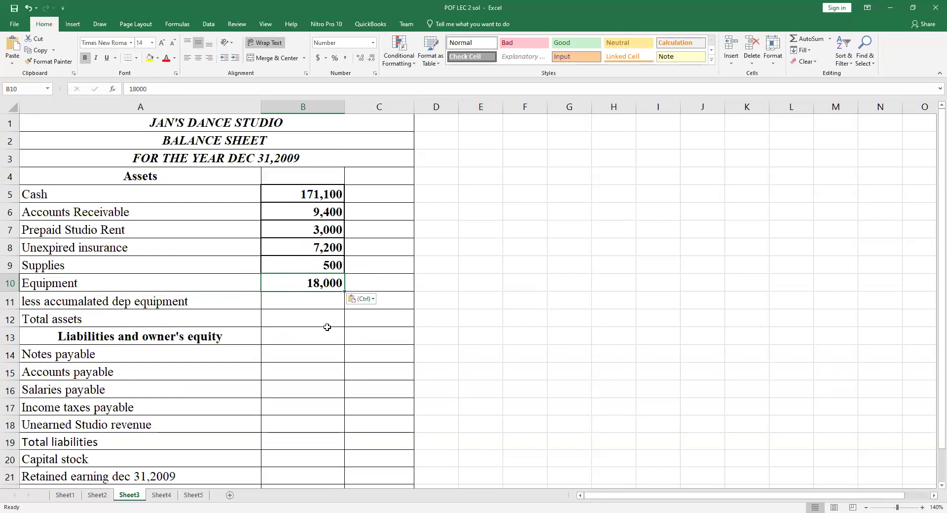
{"action": "left_click", "coordinate": [307, 355]}
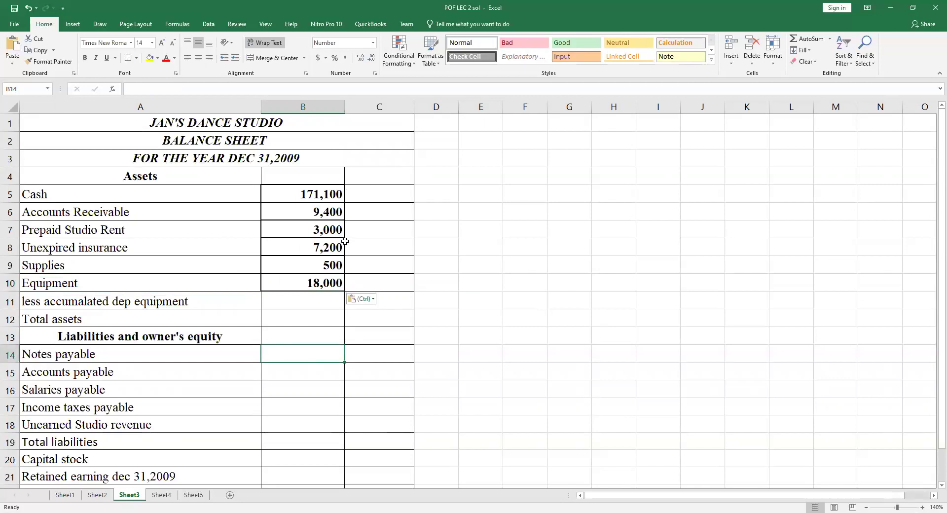
{"action": "left_click", "coordinate": [172, 288]}
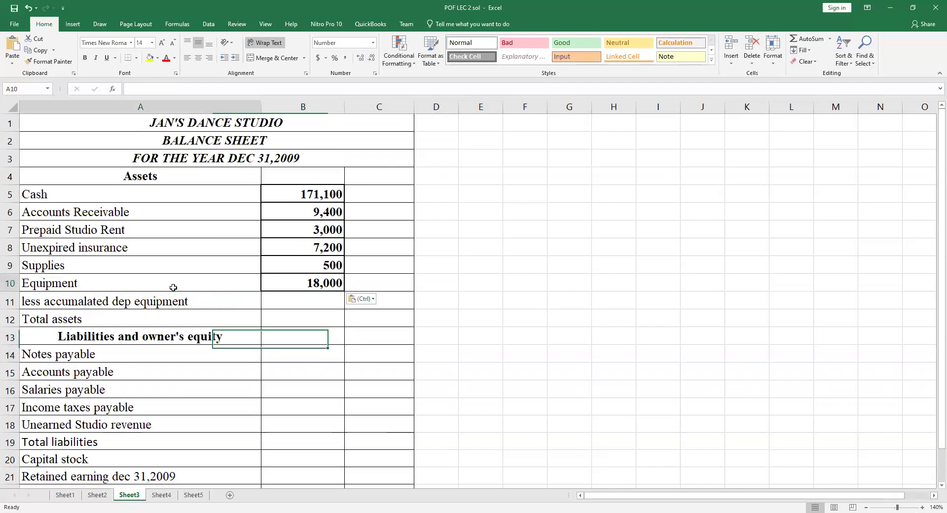
{"action": "left_click", "coordinate": [322, 281]}
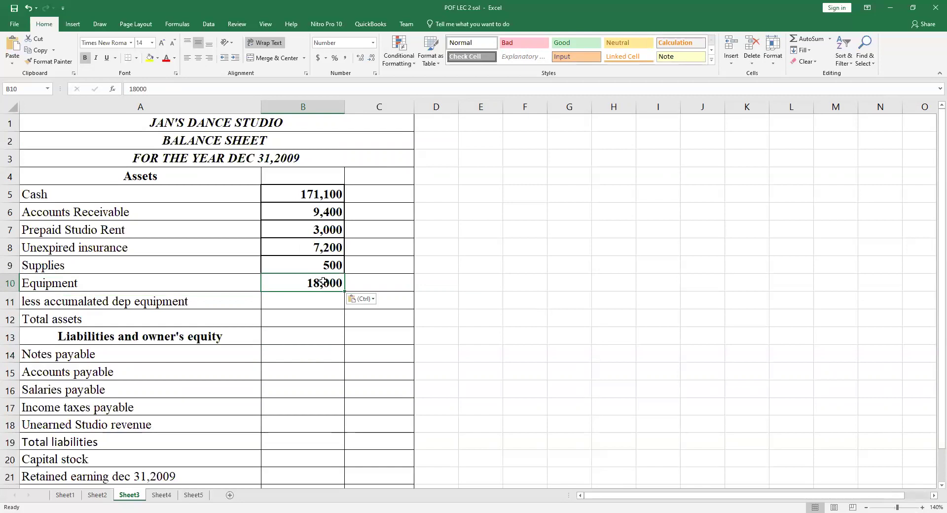
{"action": "left_click", "coordinate": [104, 295]}
{"action": "left_click", "coordinate": [313, 295]}
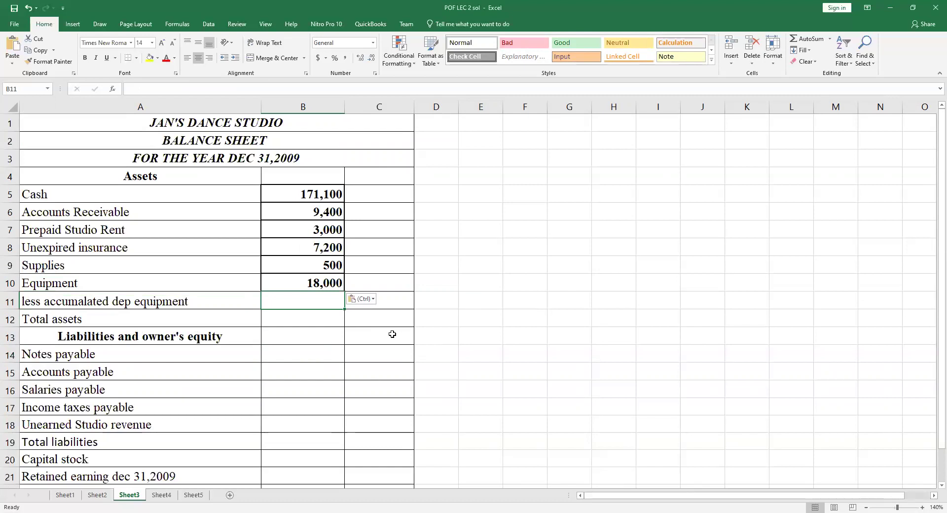
Enter 7200 as accumulated depreciation in B11
{"action": "type", "text": "7200"}
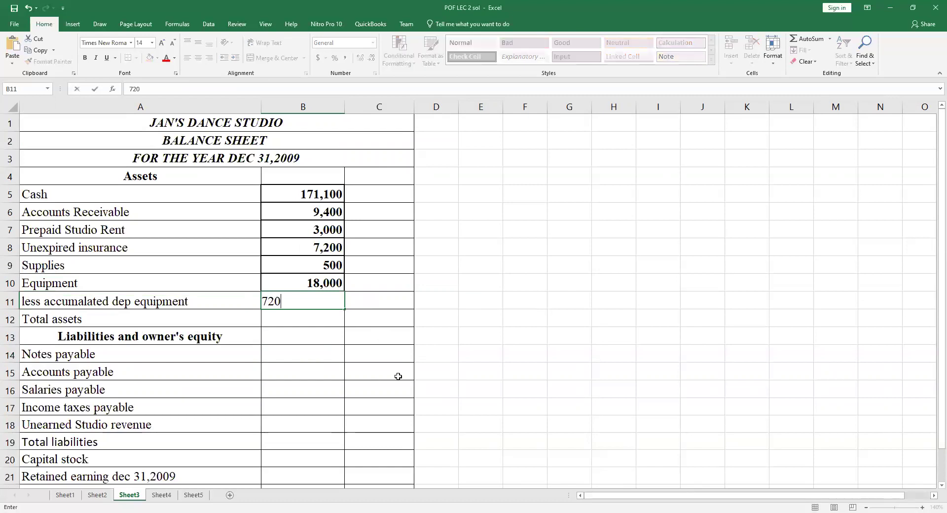
{"action": "left_click", "coordinate": [398, 376]}
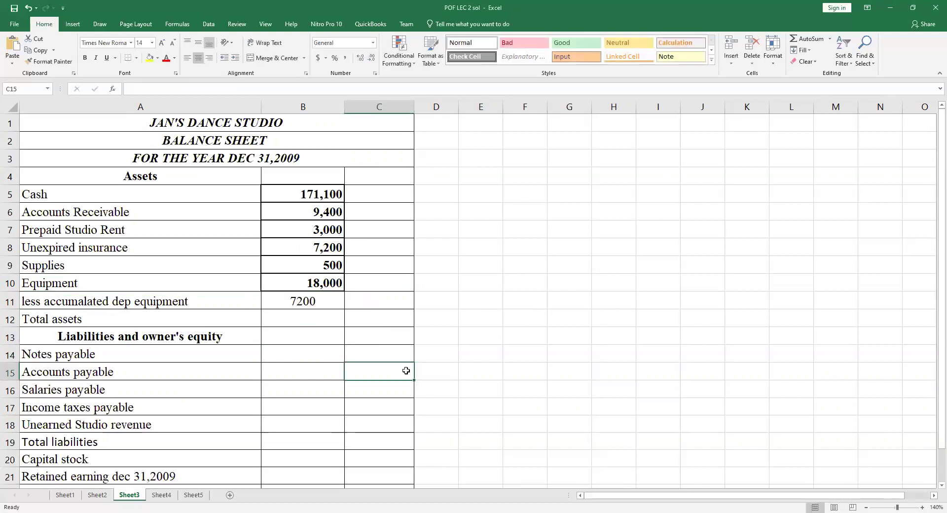
{"action": "left_click", "coordinate": [311, 301]}
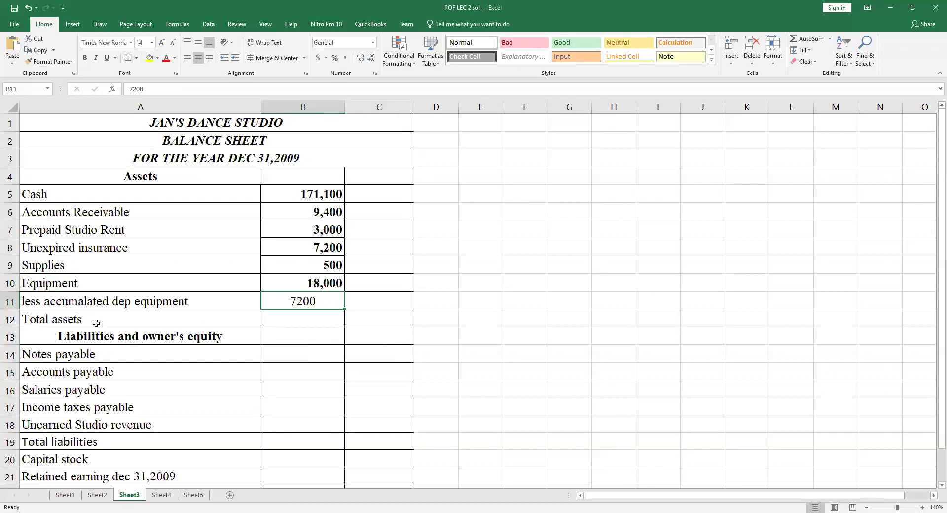
Build the C12 Total assets formula, adding the asset amounts and subtracting B11, giving 202,000
{"action": "left_click", "coordinate": [371, 310]}
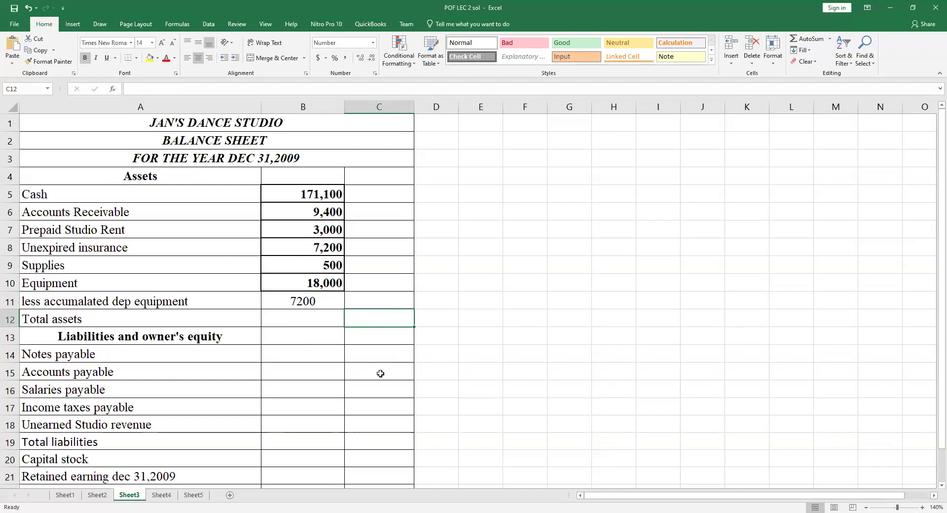
{"action": "type", "text": "="}
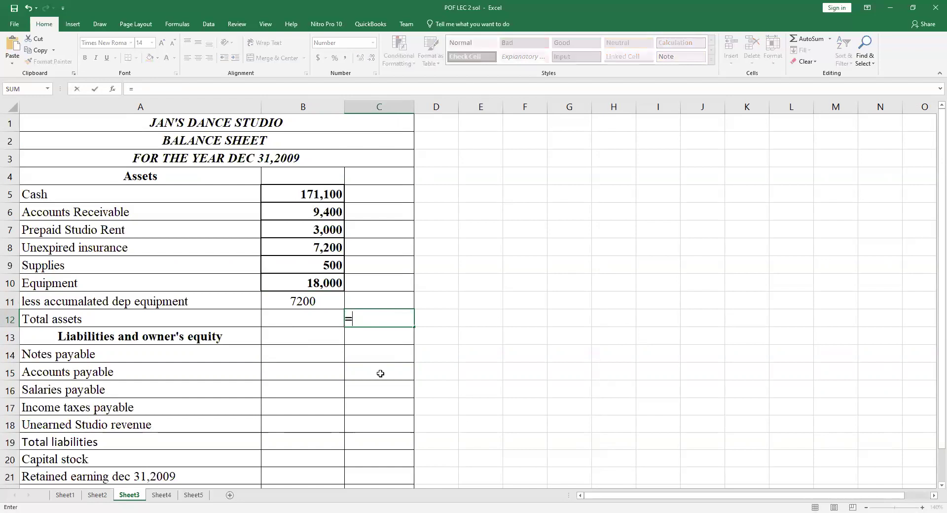
{"action": "left_click", "coordinate": [321, 194]}
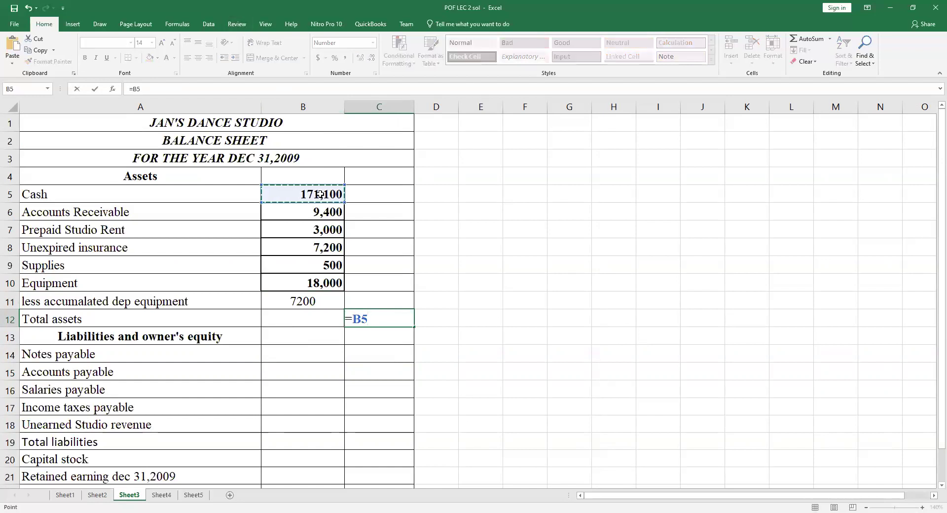
{"action": "type", "text": "+"}
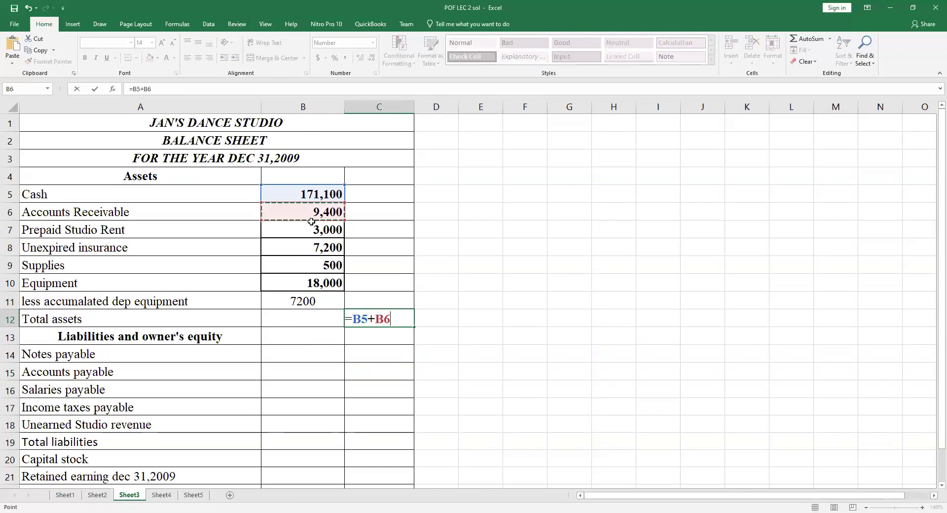
{"action": "left_click", "coordinate": [312, 232]}
{"action": "type", "text": "+"}
{"action": "left_click", "coordinate": [320, 252]}
{"action": "type", "text": "+"}
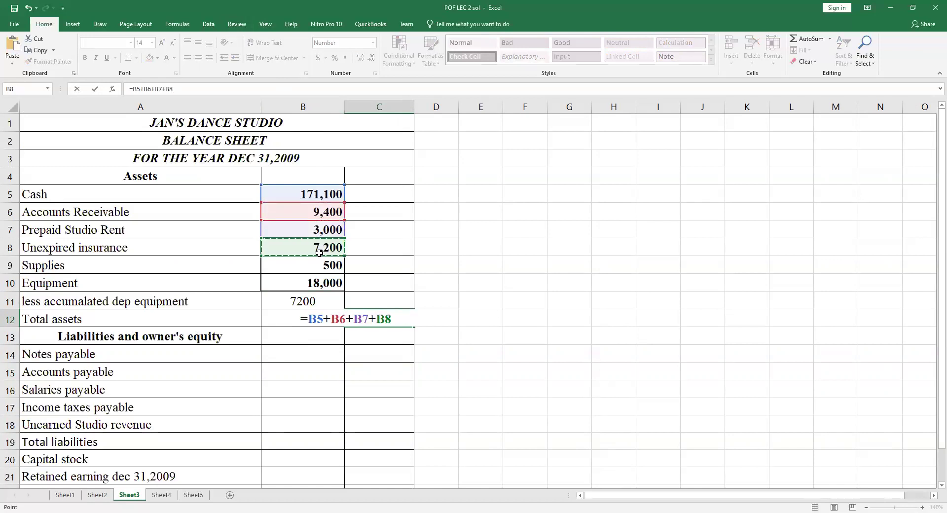
{"action": "left_click", "coordinate": [321, 264]}
{"action": "type", "text": "+"}
{"action": "left_click", "coordinate": [322, 278]}
{"action": "type", "text": "+"}
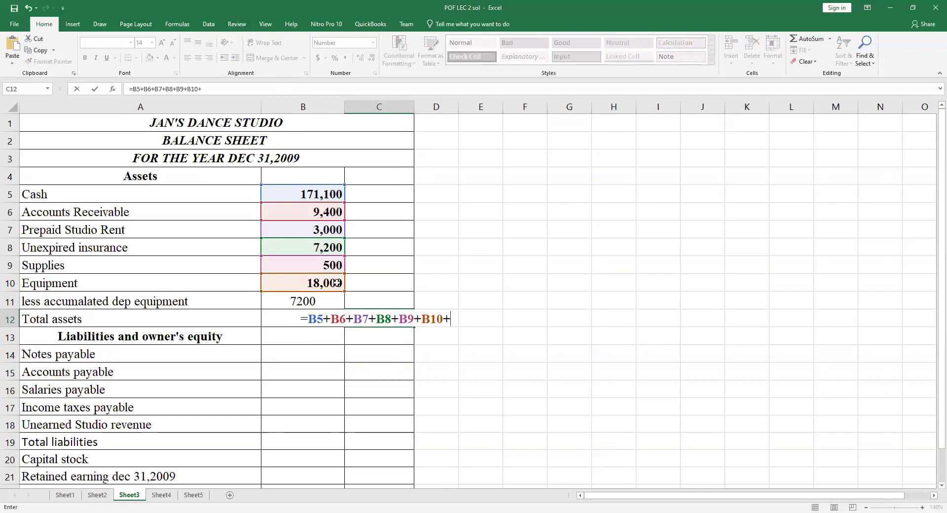
{"action": "key", "text": "BackSpace"}
{"action": "type", "text": "-"}
{"action": "left_click", "coordinate": [343, 300]}
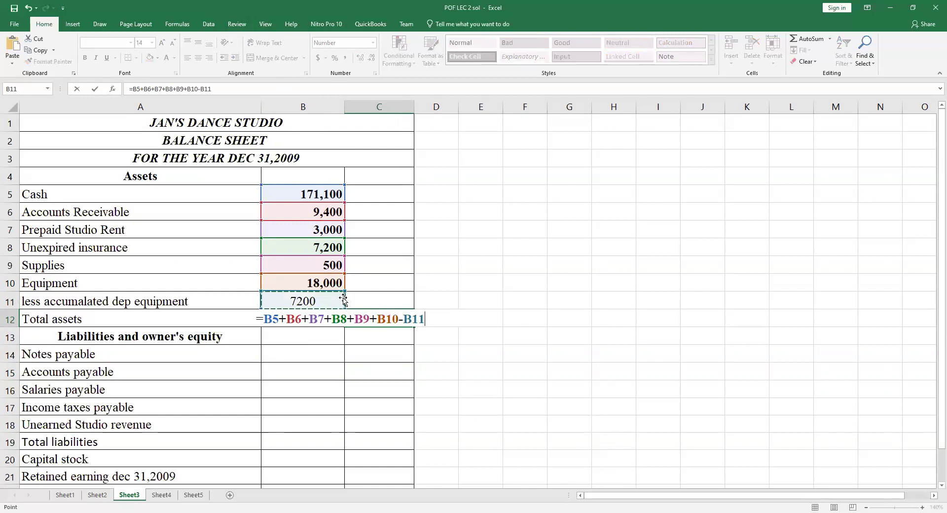
{"action": "key", "text": "Return"}
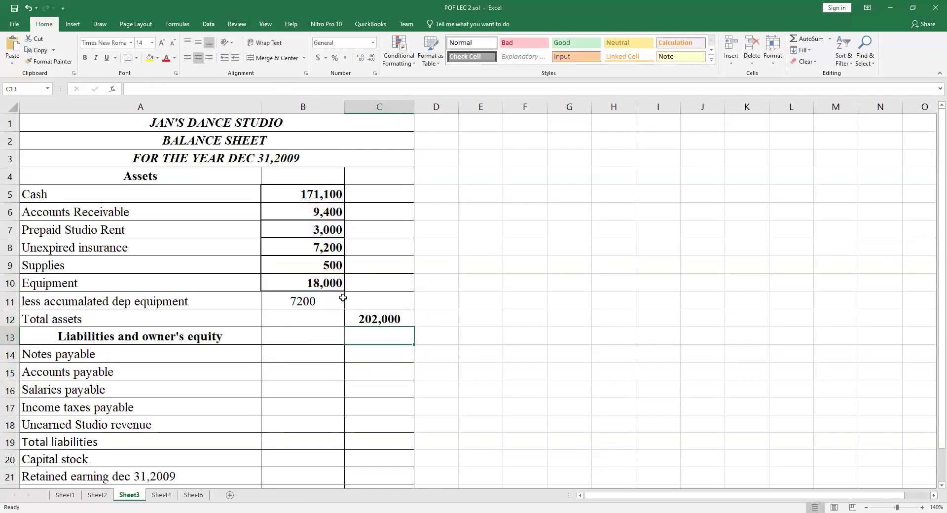
{"action": "left_click", "coordinate": [573, 304]}
{"action": "left_click", "coordinate": [405, 320]}
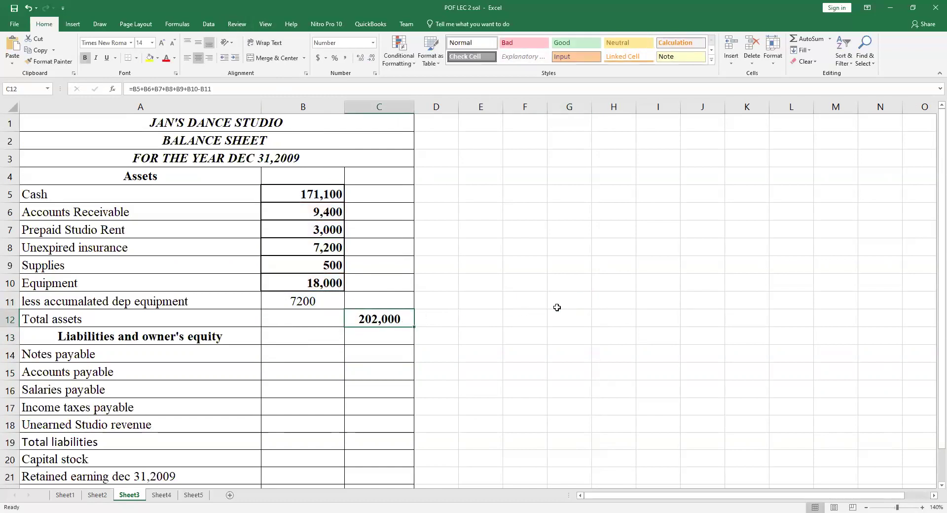
{"action": "left_click", "coordinate": [522, 305]}
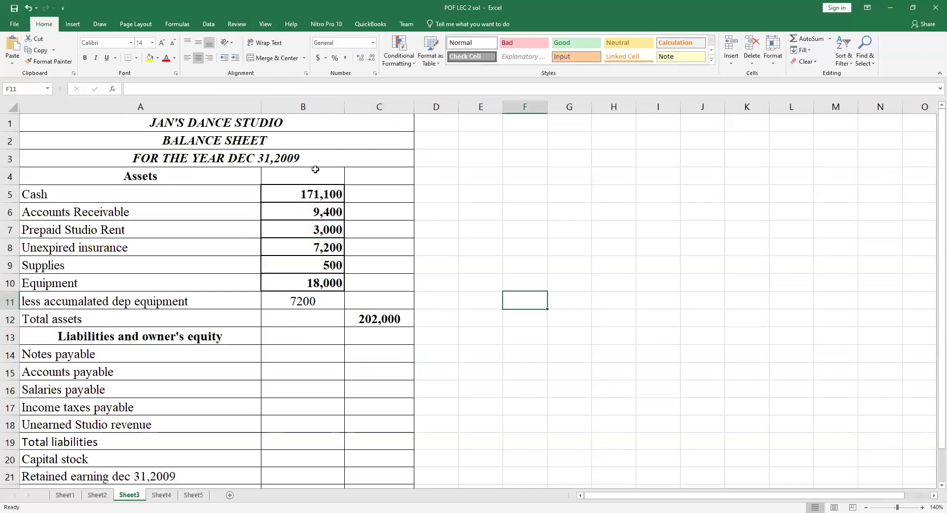
Remove center alignment from the column B asset amounts and fill Total assets C12 yellow
{"action": "left_click_drag", "start_coordinate": [298, 177], "coordinate": [302, 300]}
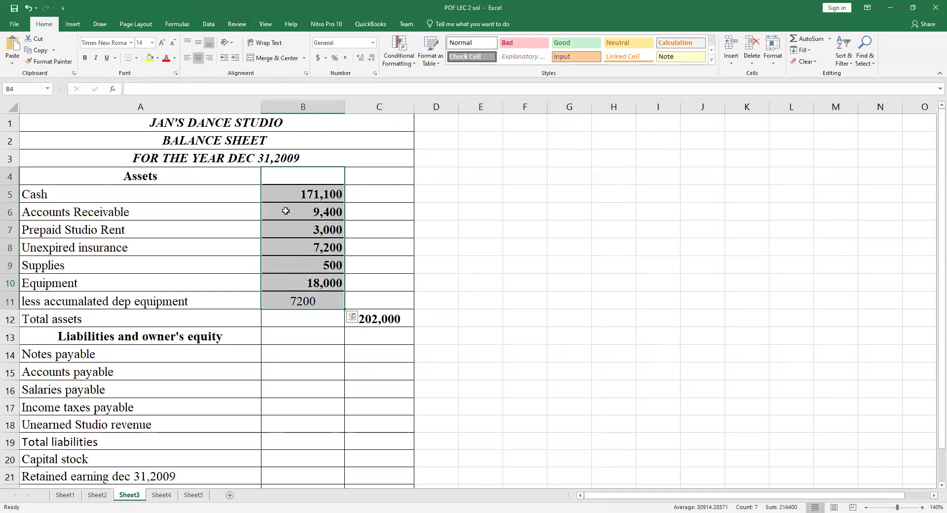
{"action": "left_click", "coordinate": [198, 59]}
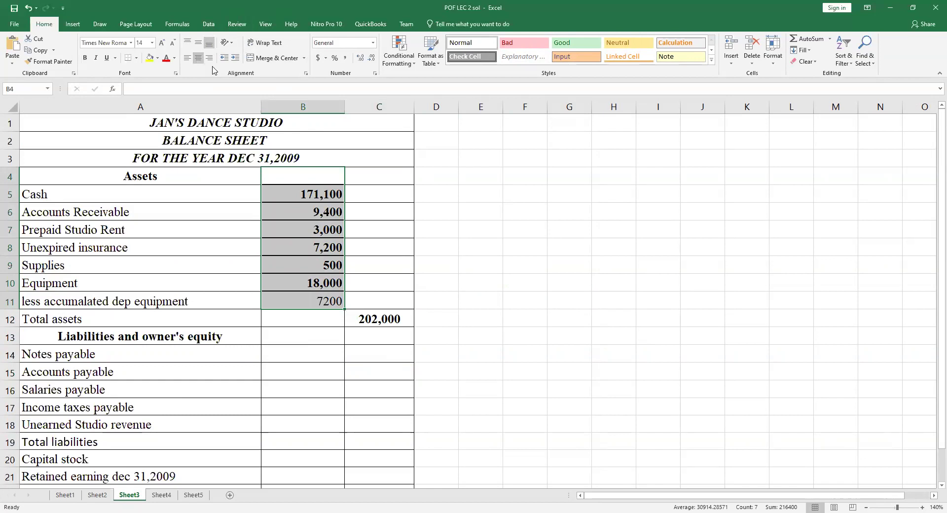
{"action": "left_click", "coordinate": [587, 196]}
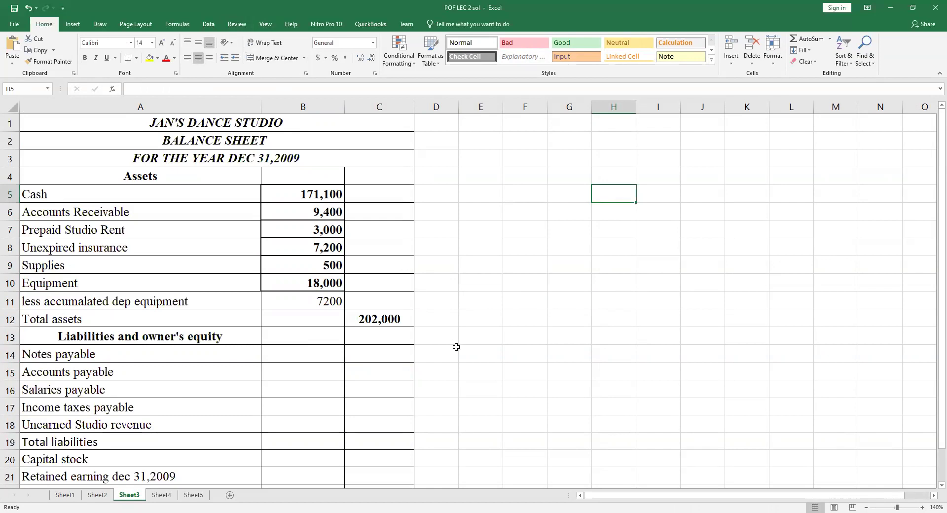
{"action": "left_click", "coordinate": [377, 317]}
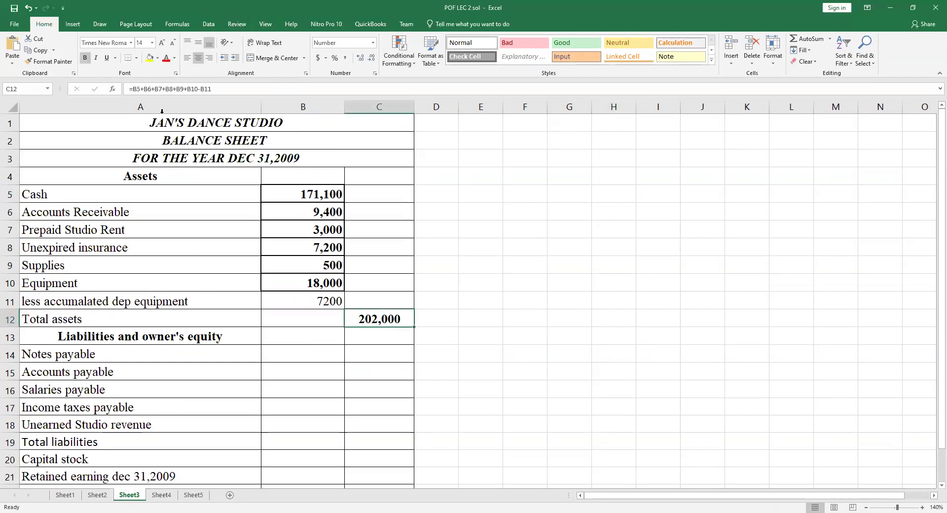
{"action": "left_click", "coordinate": [151, 59]}
{"action": "left_click", "coordinate": [649, 352]}
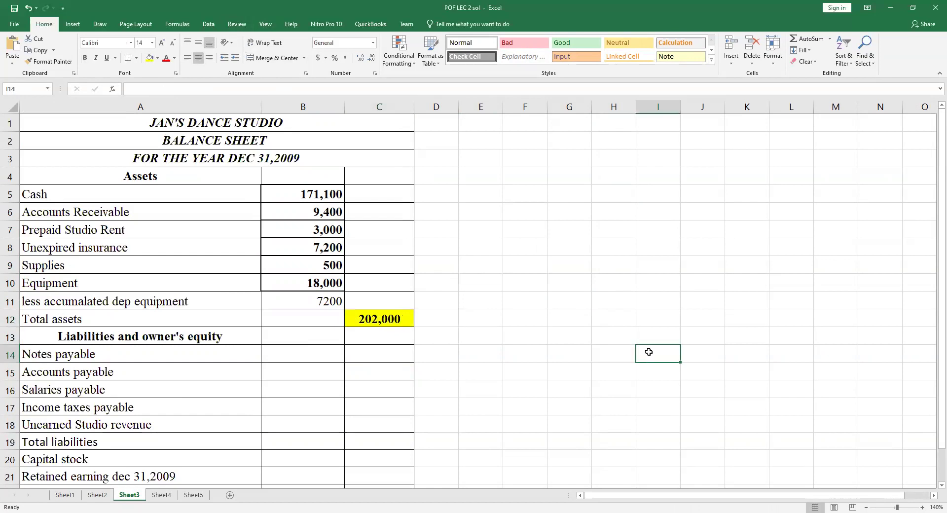
Select cell B14 beside the Notes payable label for the liability amounts
{"action": "scroll", "coordinate": [460, 349], "scroll_direction": "down", "scroll_amount": 4}
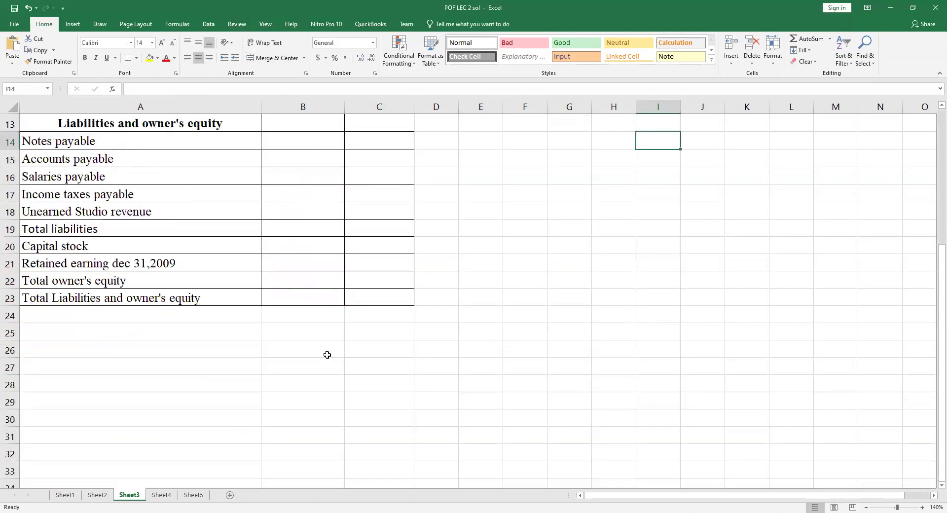
{"action": "left_click", "coordinate": [385, 298]}
{"action": "scroll", "coordinate": [410, 421], "scroll_direction": "up", "scroll_amount": 3}
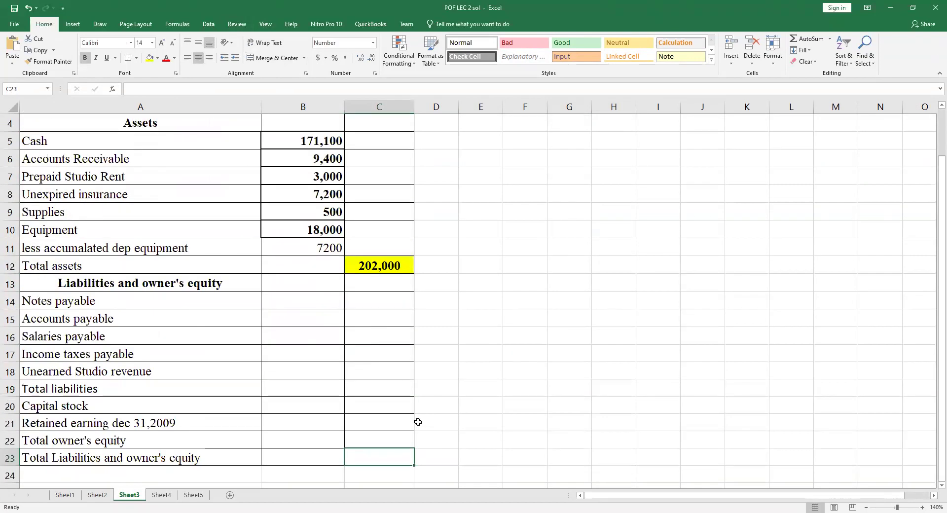
{"action": "left_click", "coordinate": [71, 296]}
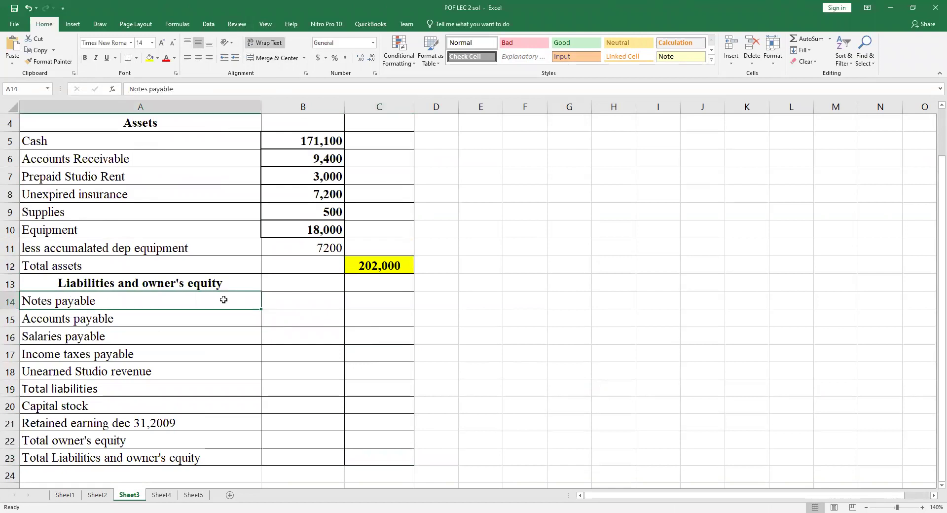
{"action": "left_click", "coordinate": [305, 300]}
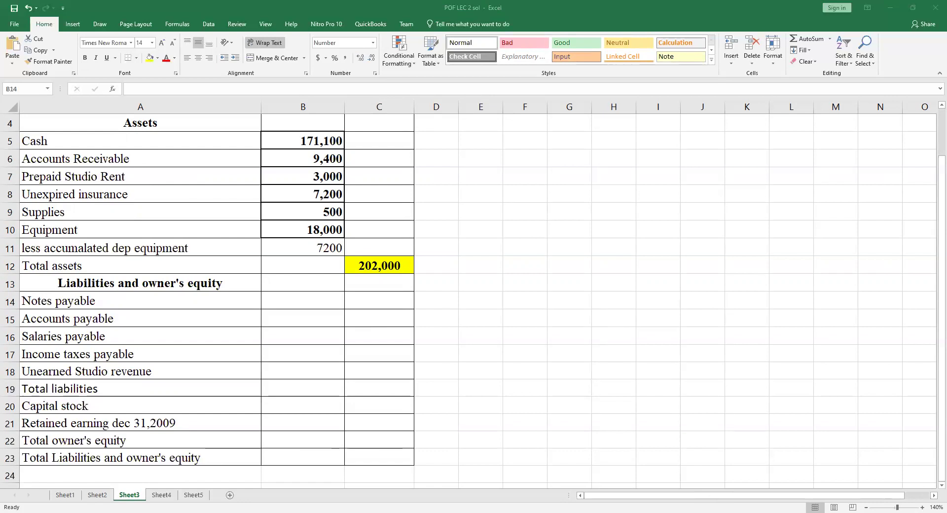
{"action": "left_click", "coordinate": [311, 296]}
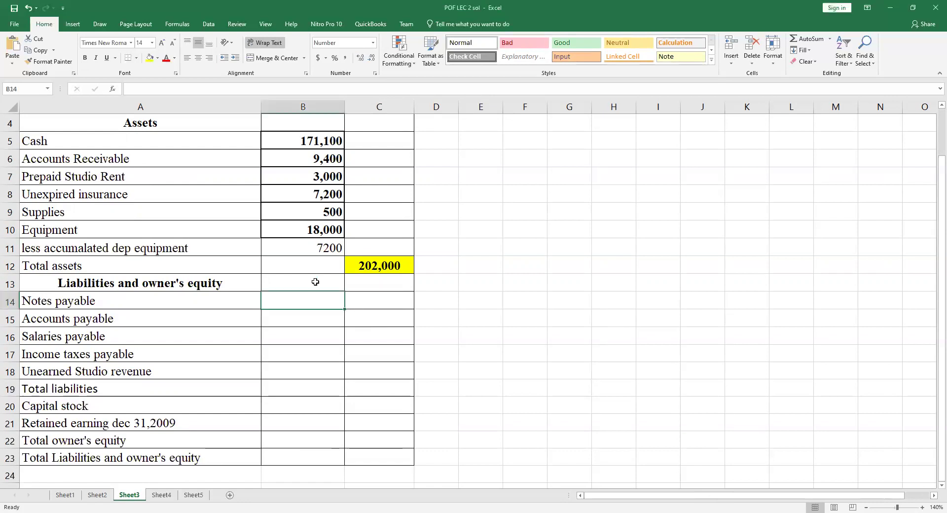
Paste the liabilities 10,000, 3,200, 4,000, 6,000 and 8,800 into B14:B18 and check them
{"action": "right_click", "coordinate": [307, 305]}
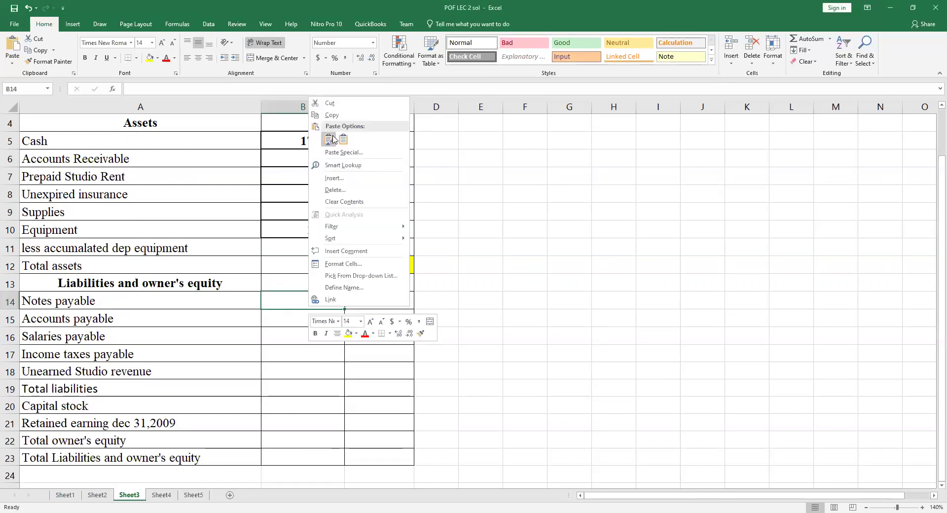
{"action": "left_click", "coordinate": [329, 140]}
{"action": "left_click", "coordinate": [92, 372]}
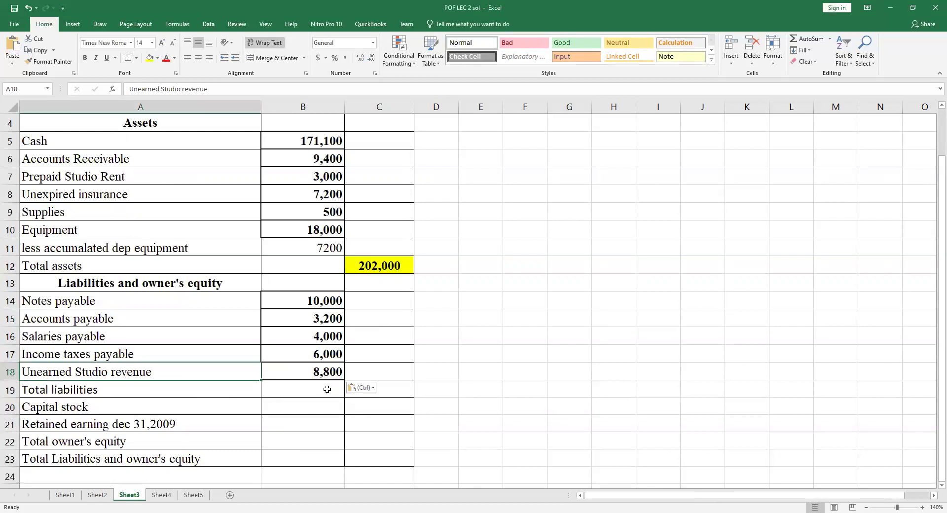
{"action": "left_click", "coordinate": [324, 367]}
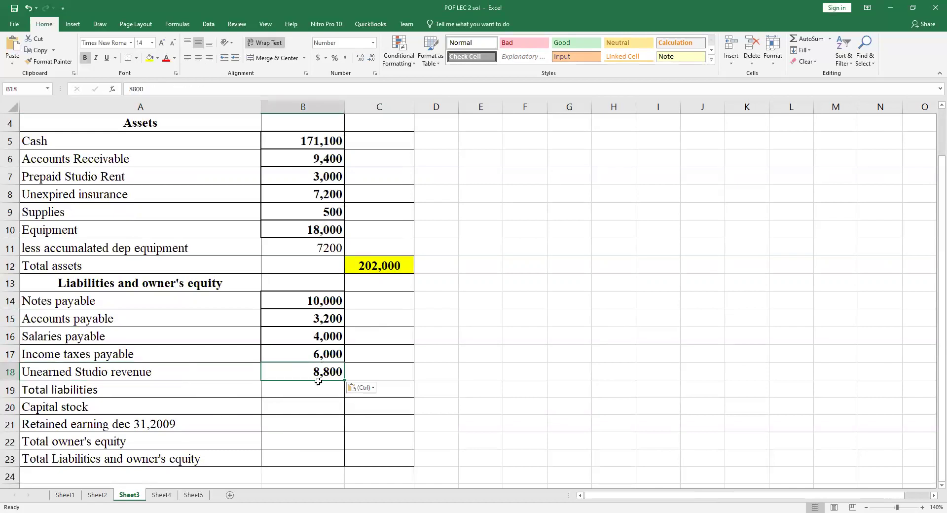
{"action": "left_click", "coordinate": [162, 391]}
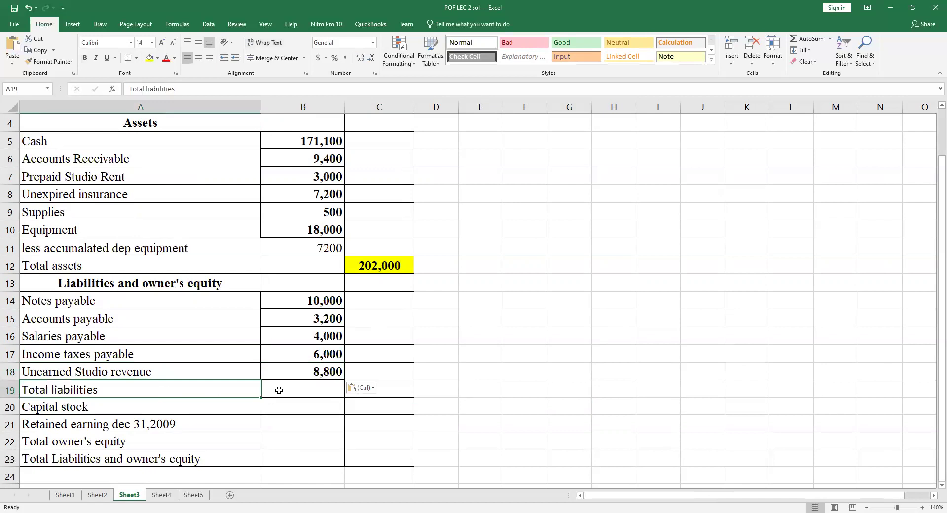
{"action": "left_click", "coordinate": [414, 389]}
{"action": "left_click", "coordinate": [393, 389]}
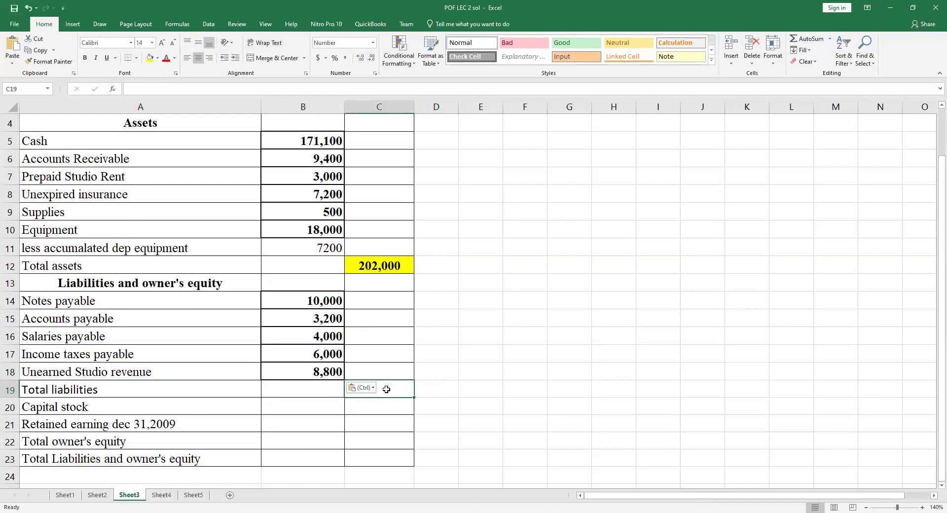
Enter =SUM(B14:B18) in C19 so Total liabilities shows 32,000
{"action": "type", "text": "="}
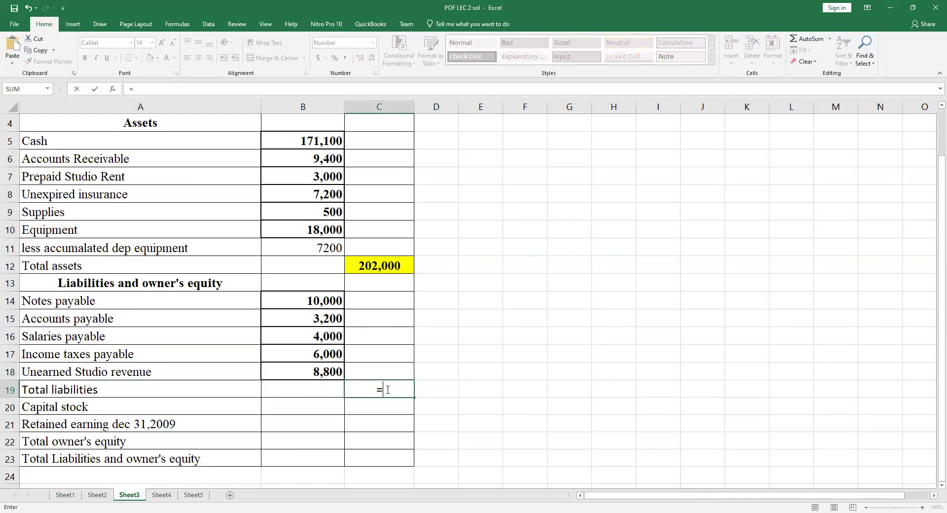
{"action": "type", "text": "sum"}
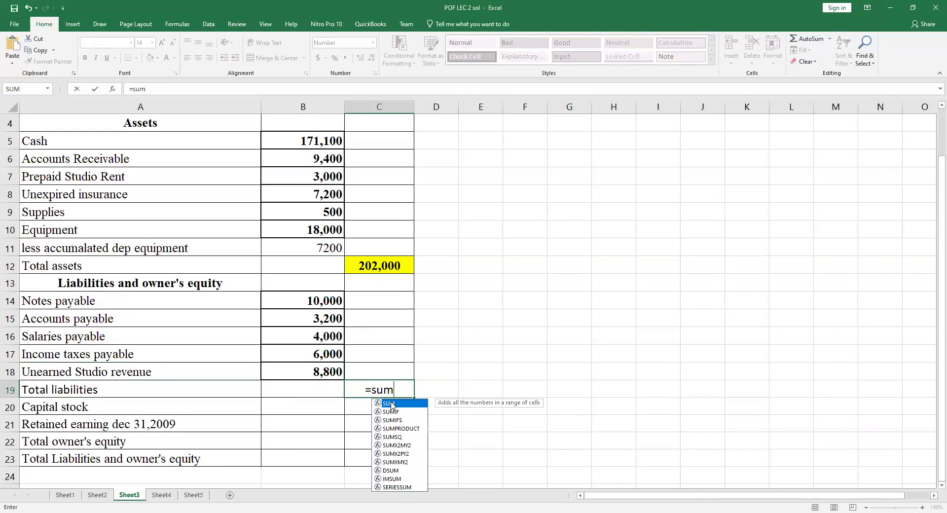
{"action": "key", "text": "Tab"}
{"action": "left_click", "coordinate": [322, 306]}
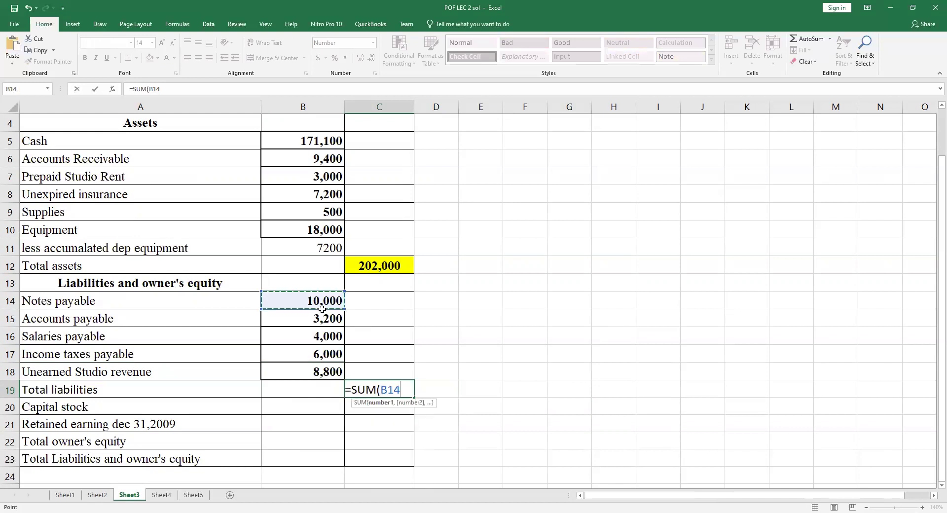
{"action": "left_click_drag", "start_coordinate": [322, 309], "coordinate": [323, 370]}
{"action": "key", "text": "Return"}
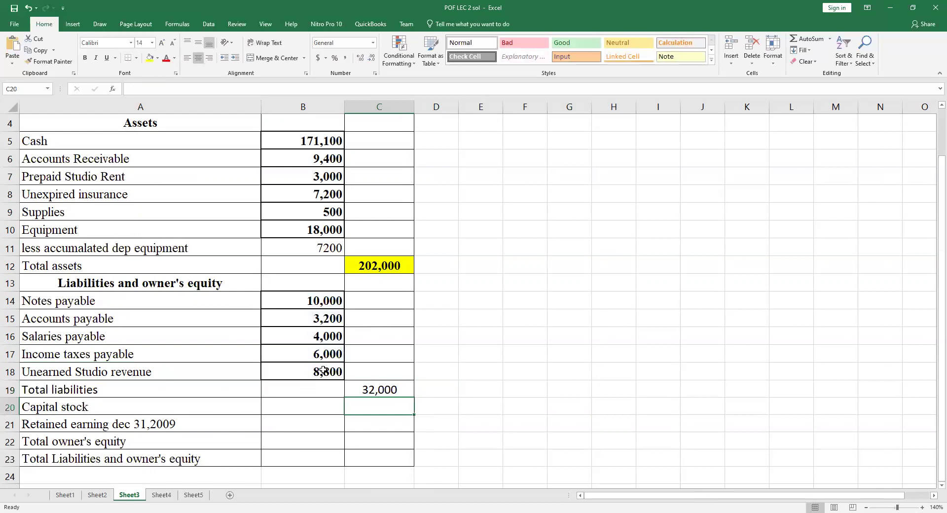
{"action": "left_click", "coordinate": [499, 413]}
{"action": "left_click", "coordinate": [370, 393]}
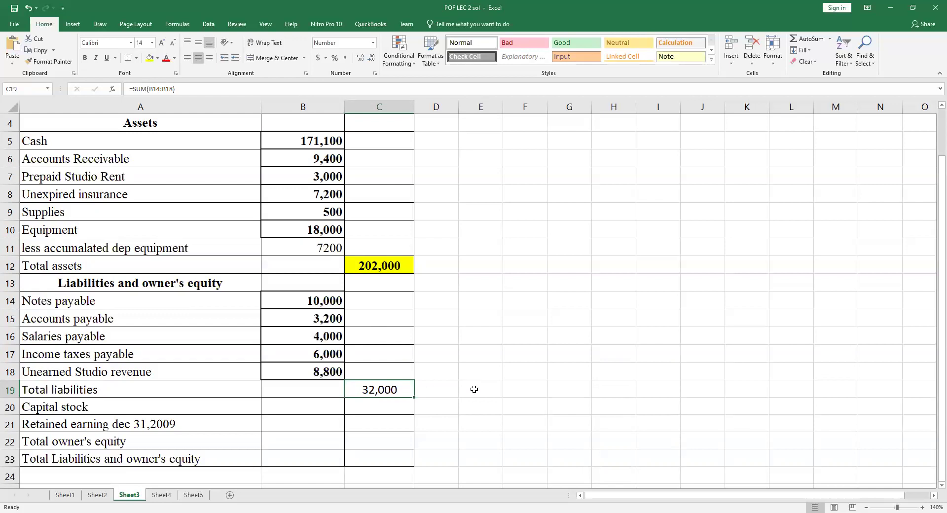
{"action": "left_click", "coordinate": [327, 407]}
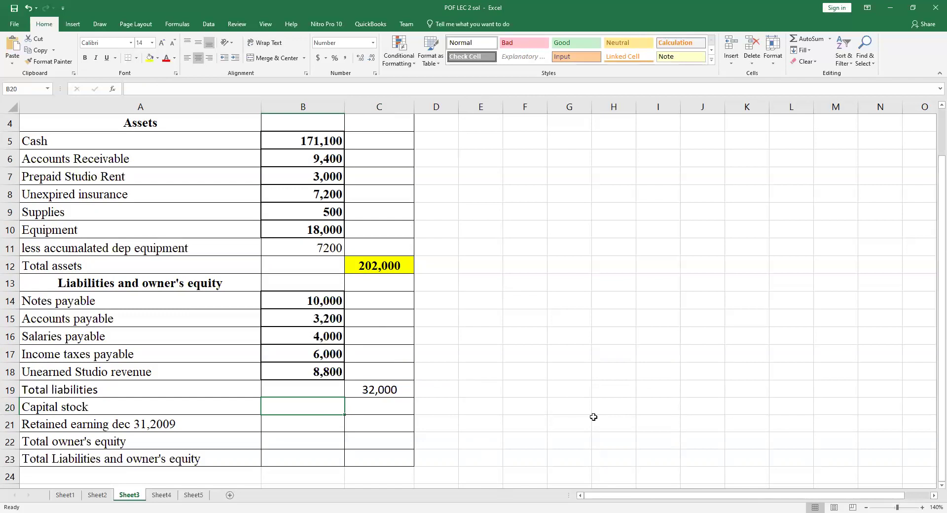
Enter Capital stock 100,000 in B20 and retained earnings 70,000 in B21
{"action": "type", "text": "100,00"}
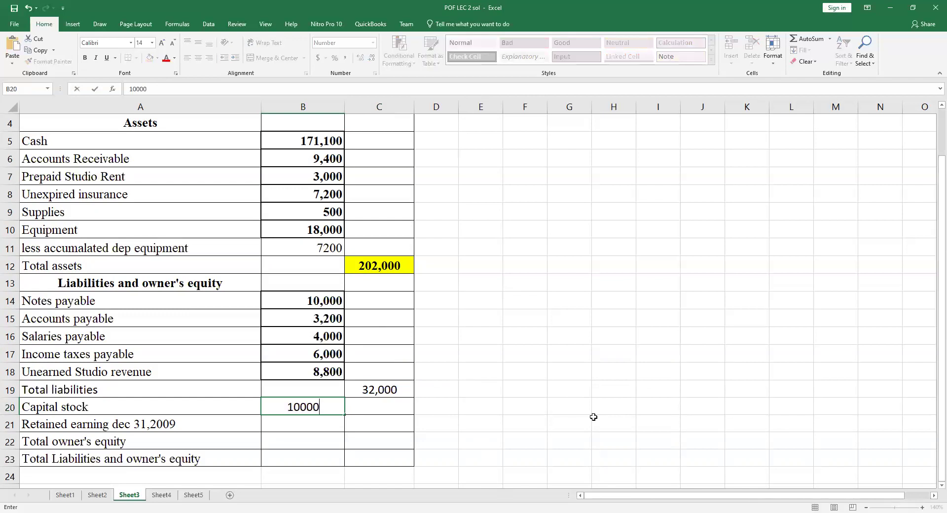
{"action": "type", "text": "0"}
{"action": "left_click", "coordinate": [308, 424]}
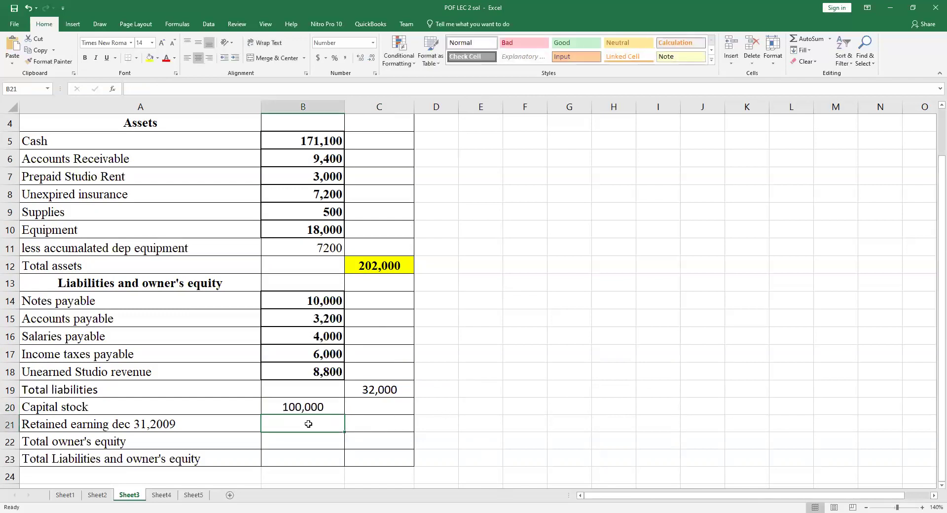
{"action": "type", "text": "70000"}
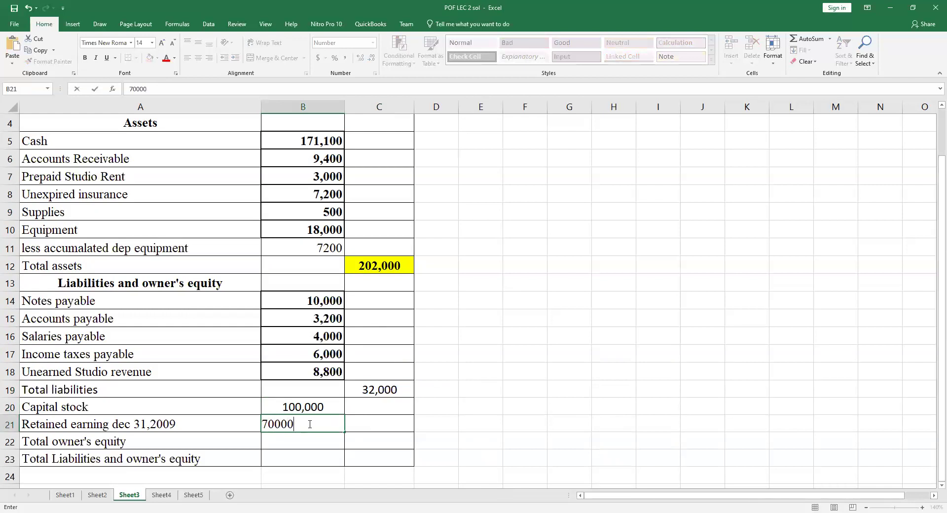
{"action": "left_click", "coordinate": [488, 407]}
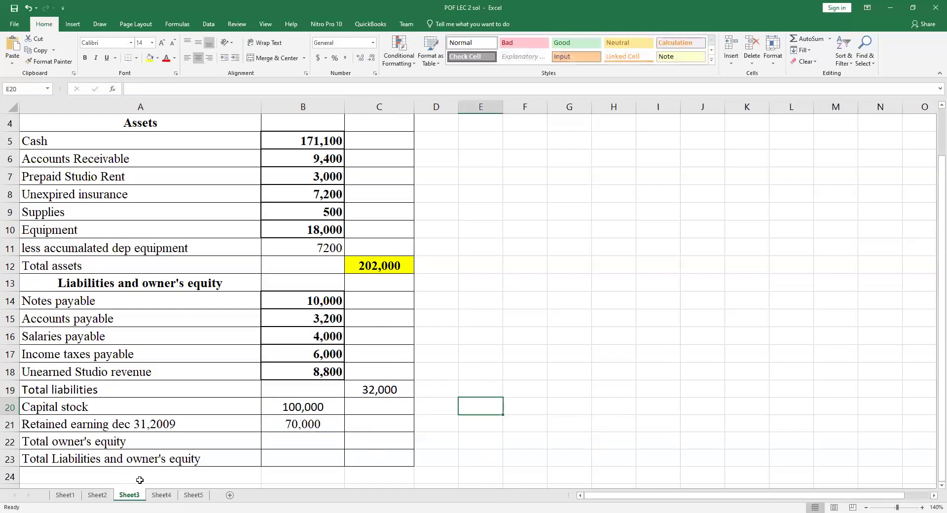
After checking Sheet2's owner's equity statement, enter Total owner's equity 170,000 in C22
{"action": "left_click", "coordinate": [97, 496]}
{"action": "left_click", "coordinate": [130, 495]}
{"action": "left_click", "coordinate": [381, 442]}
{"action": "type", "text": "10"}
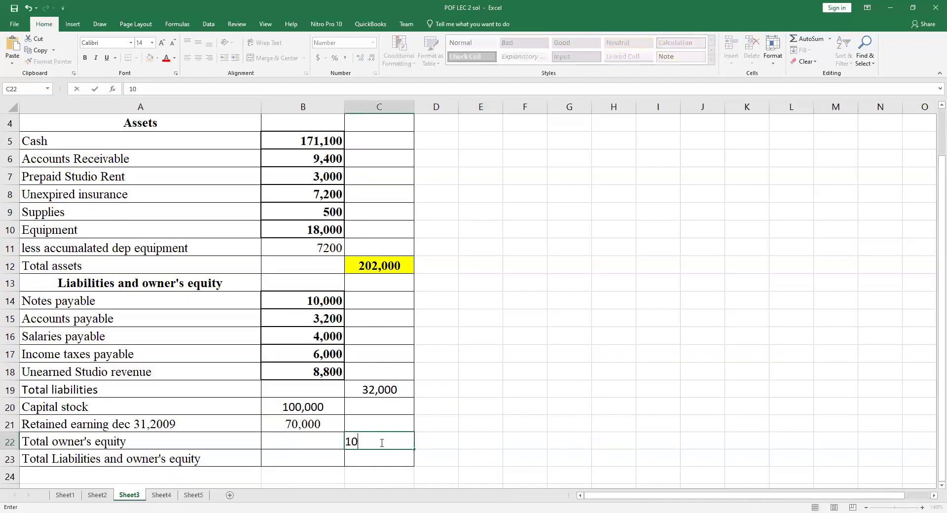
{"action": "key", "text": "BackSpace"}
{"action": "type", "text": "70,"}
{"action": "type", "text": "0000"}
{"action": "left_click", "coordinate": [416, 434]}
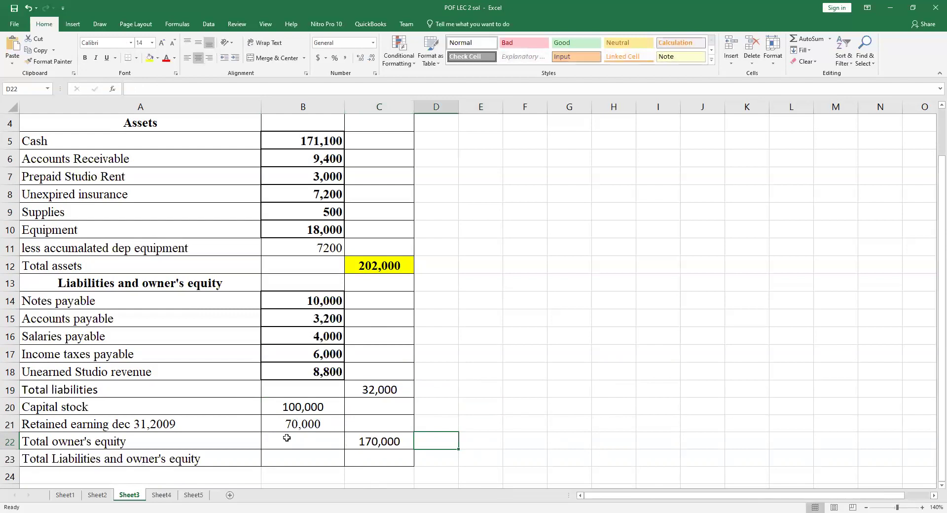
{"action": "left_click", "coordinate": [371, 470]}
{"action": "left_click", "coordinate": [373, 464]}
Enter =SUM(C19:C22) in C23 so Total liabilities and owner's equity shows 202,000
{"action": "type", "text": "="}
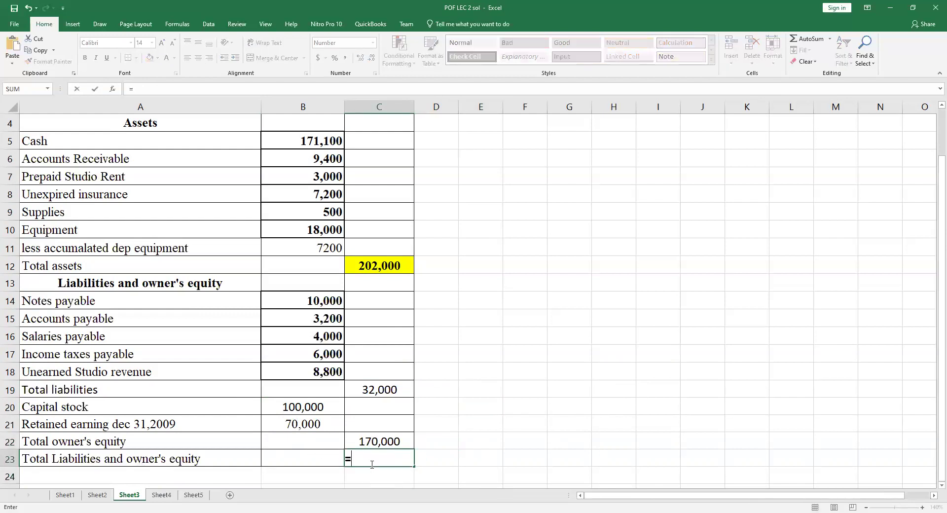
{"action": "type", "text": "sum"}
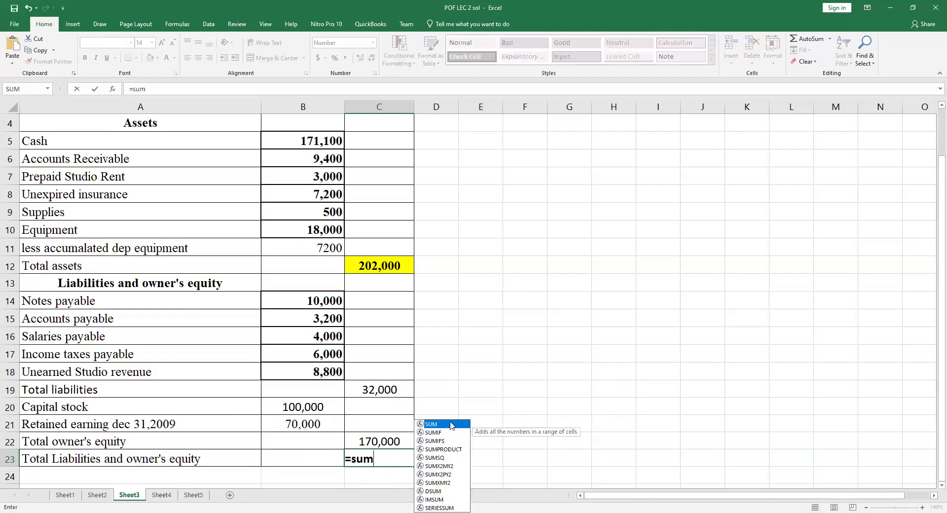
{"action": "double_click", "coordinate": [449, 425]}
{"action": "left_click", "coordinate": [392, 388]}
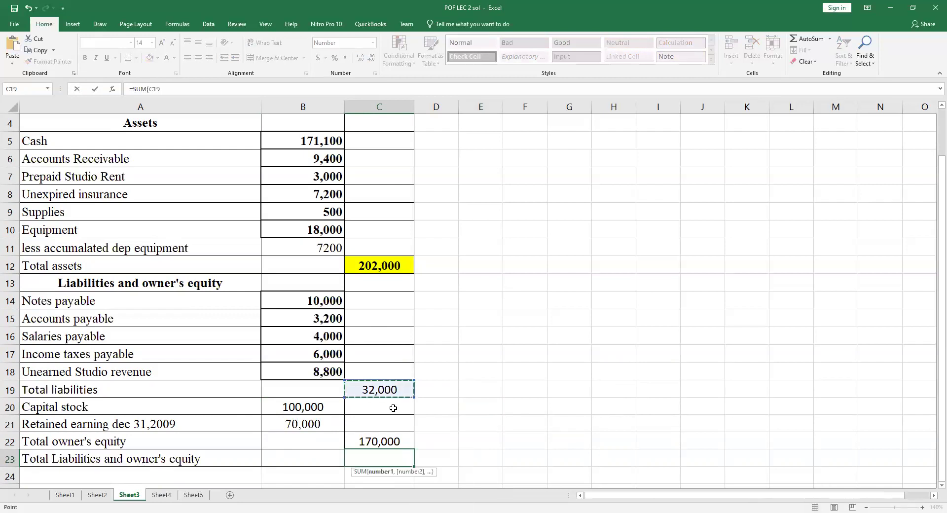
{"action": "left_click", "coordinate": [394, 439], "text": "ctrl"}
{"action": "key", "text": "Return"}
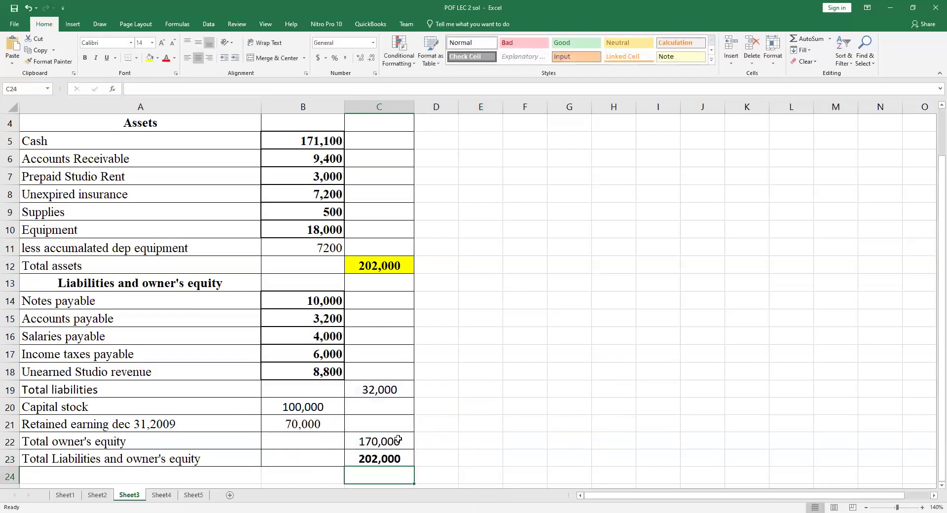
{"action": "left_click", "coordinate": [525, 406]}
Fill the 202,000 grand total in C23 yellow and compare it with the total assets row
{"action": "left_click", "coordinate": [384, 458]}
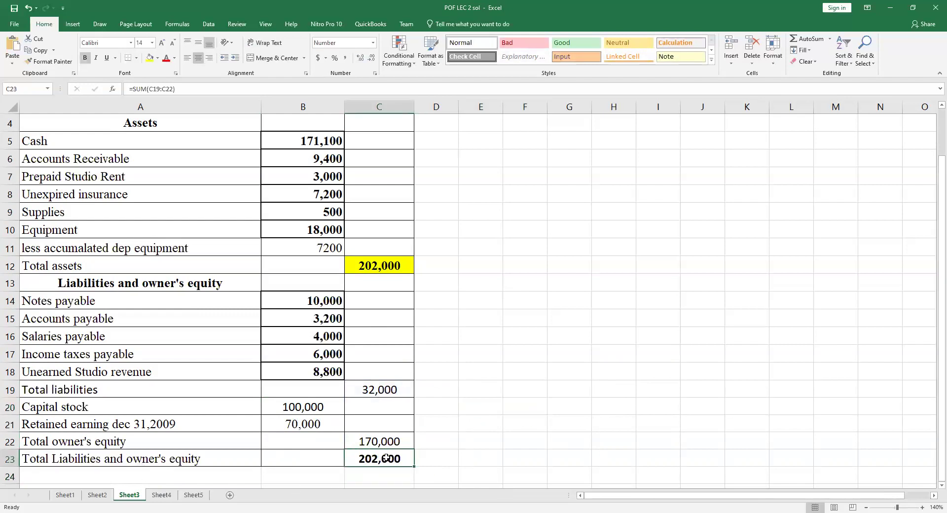
{"action": "left_click", "coordinate": [150, 57]}
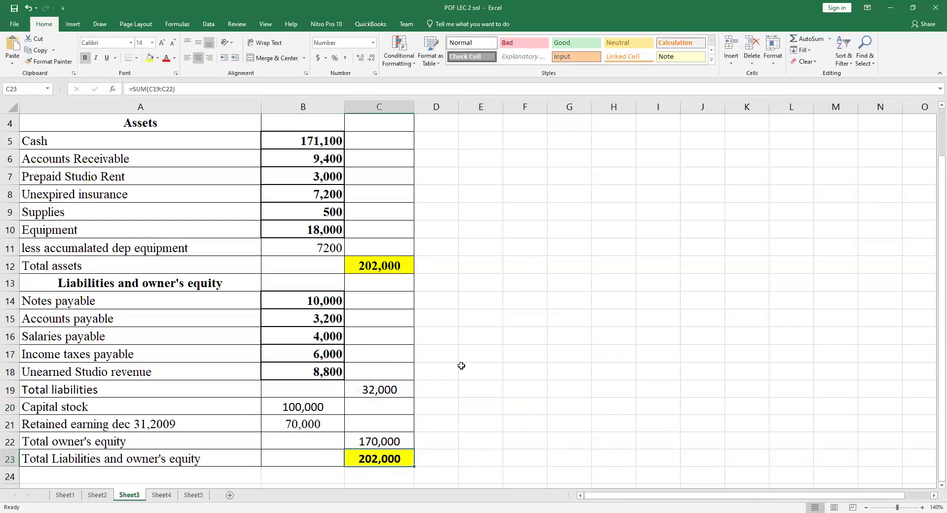
{"action": "left_click", "coordinate": [10, 459]}
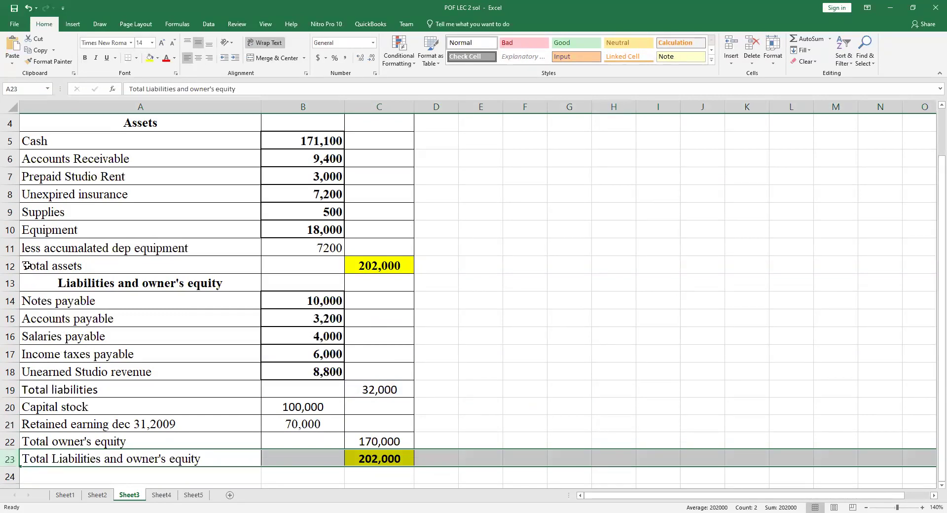
{"action": "left_click", "coordinate": [11, 266]}
{"action": "left_click", "coordinate": [516, 370]}
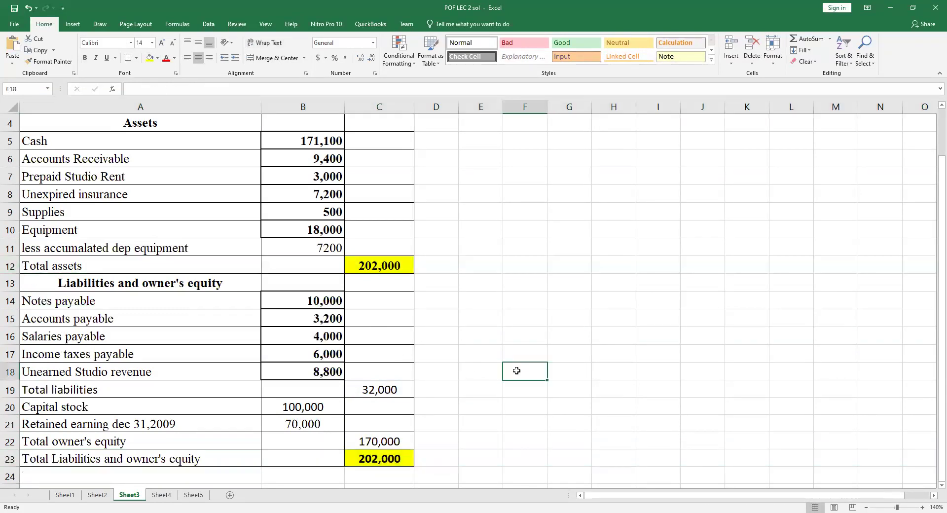